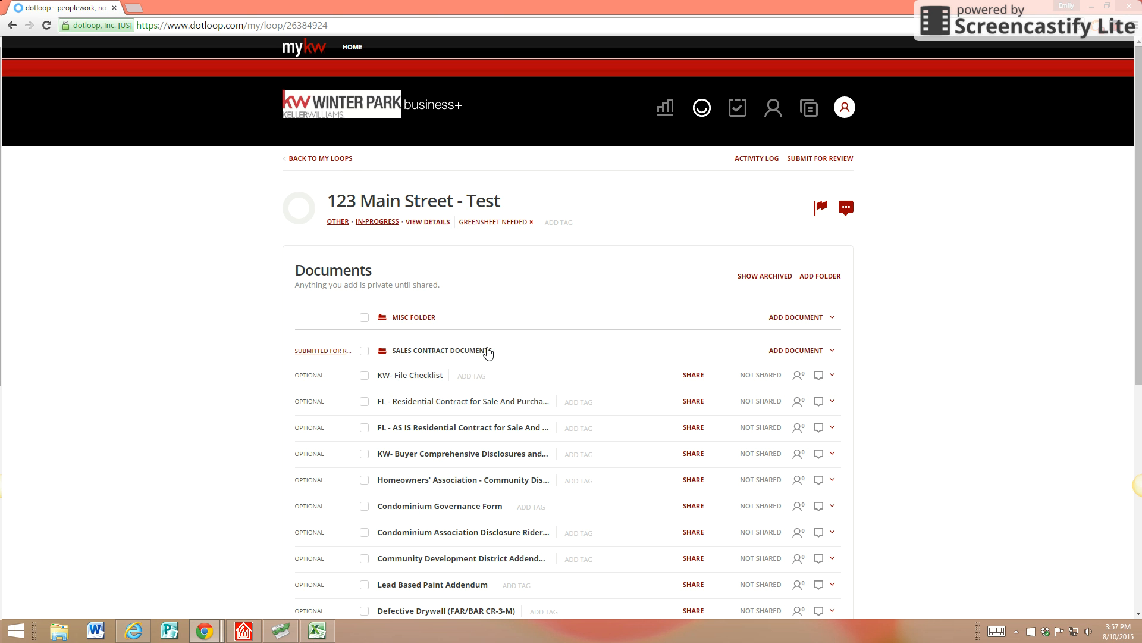
- Open the details page of the test loop from its documents list
scroll(458, 350, down, 2)
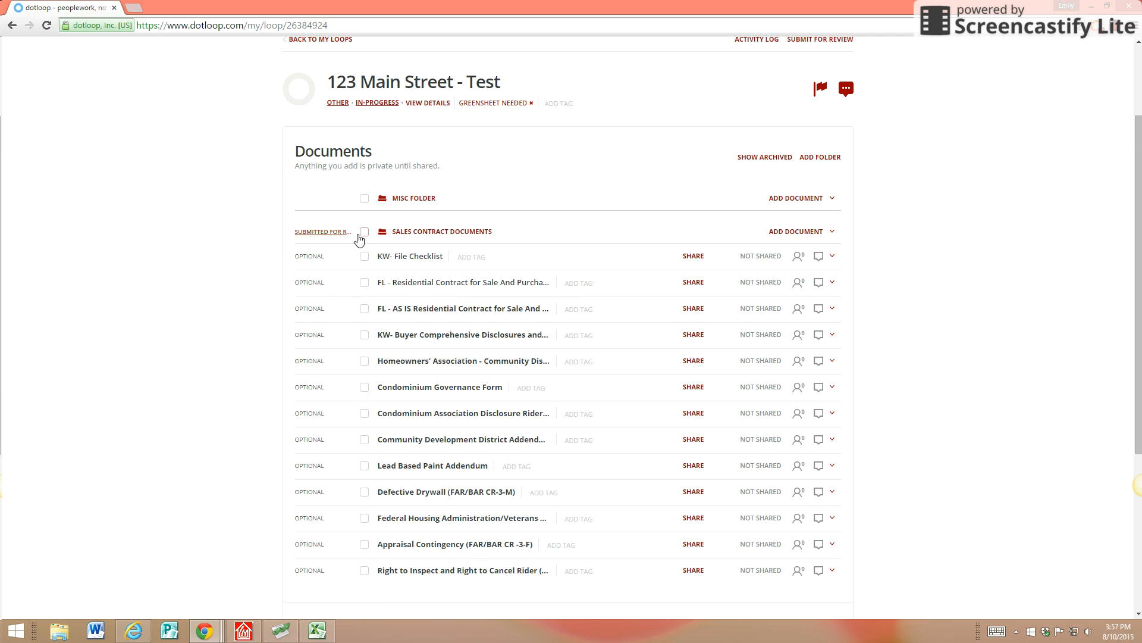
scroll(463, 314, up, 1)
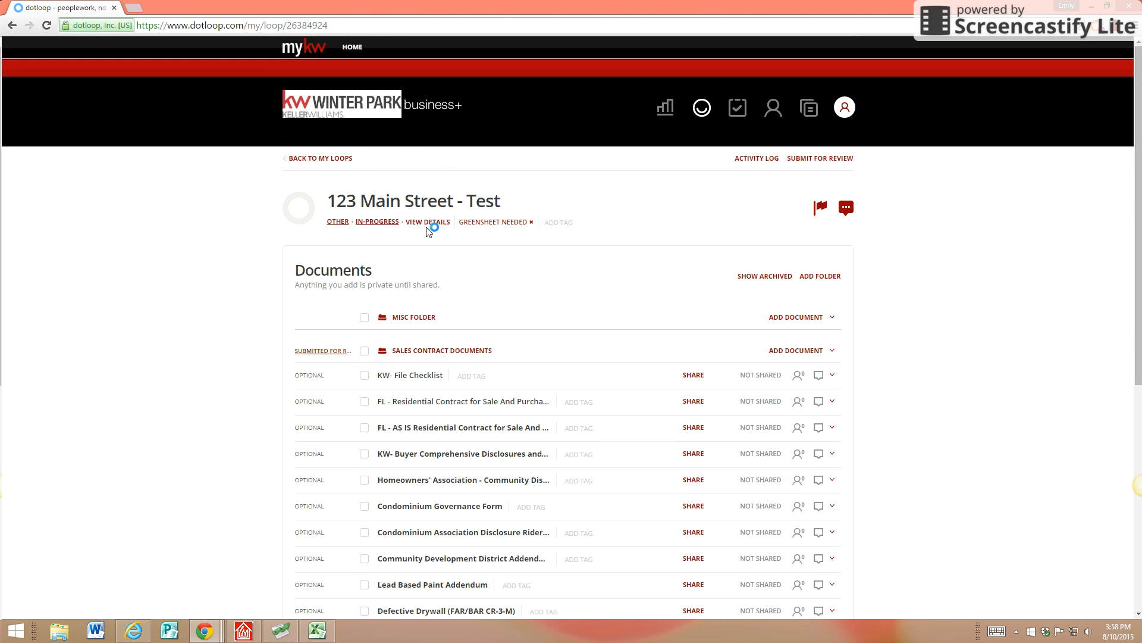
click(415, 225)
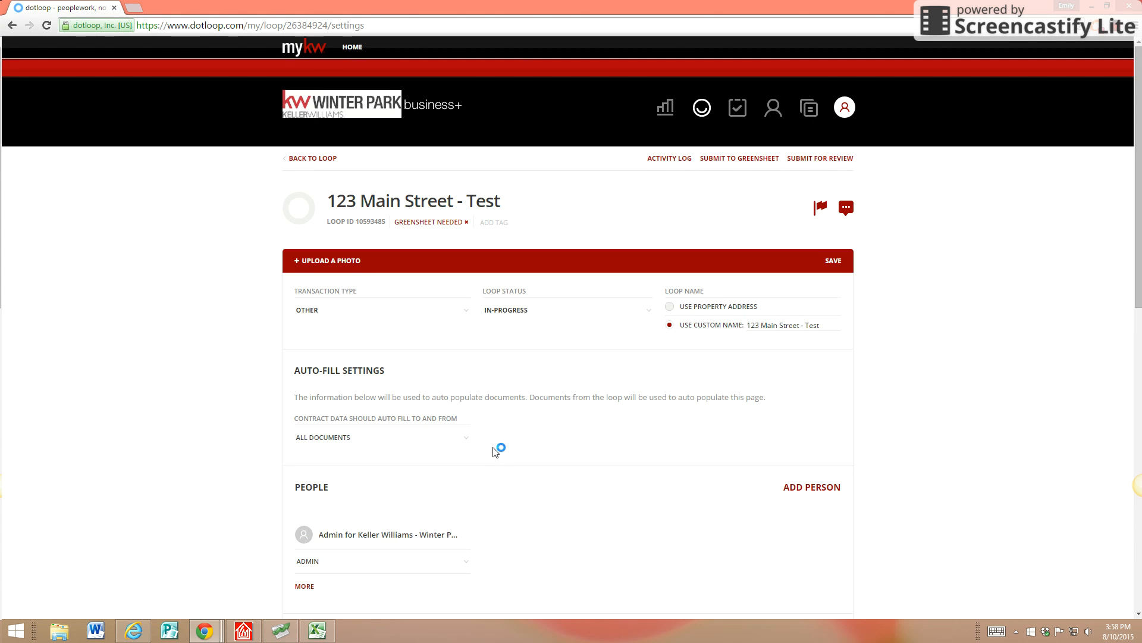
- Review the loop's details and submit the loop to Greensheet
scroll(497, 451, down, 6)
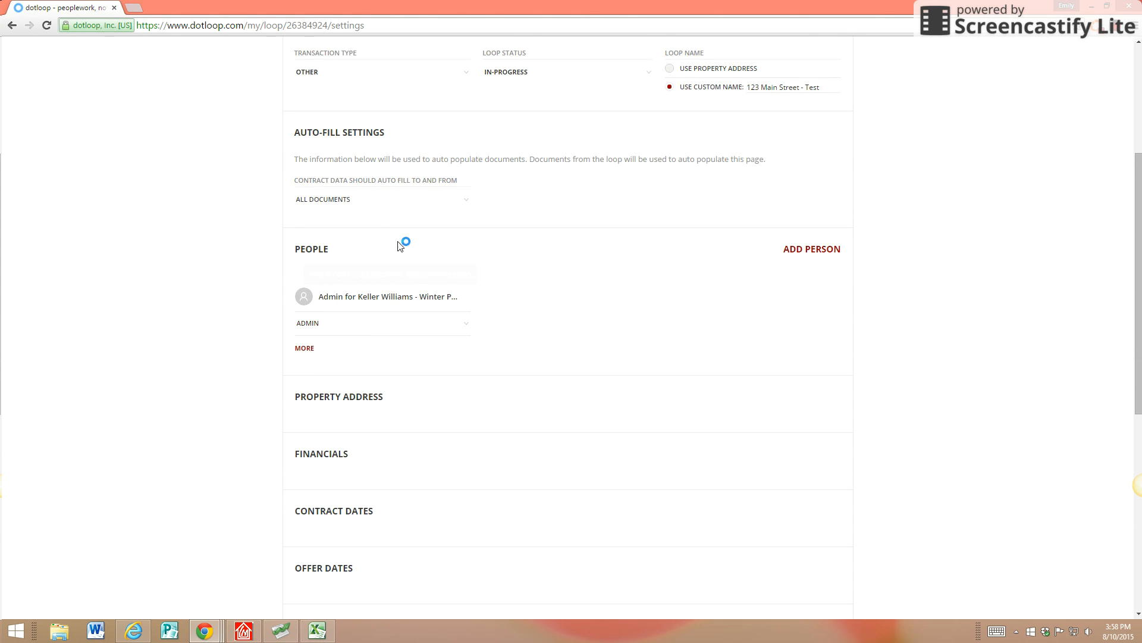
scroll(511, 288, up, 5)
scroll(503, 370, down, 3)
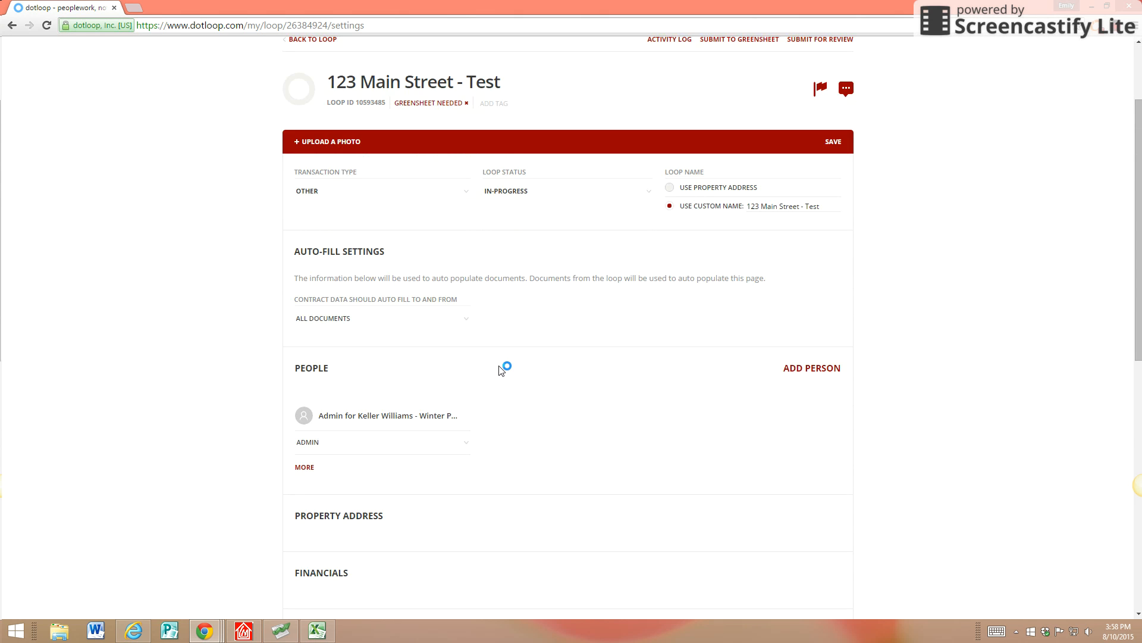
scroll(415, 426, down, 1)
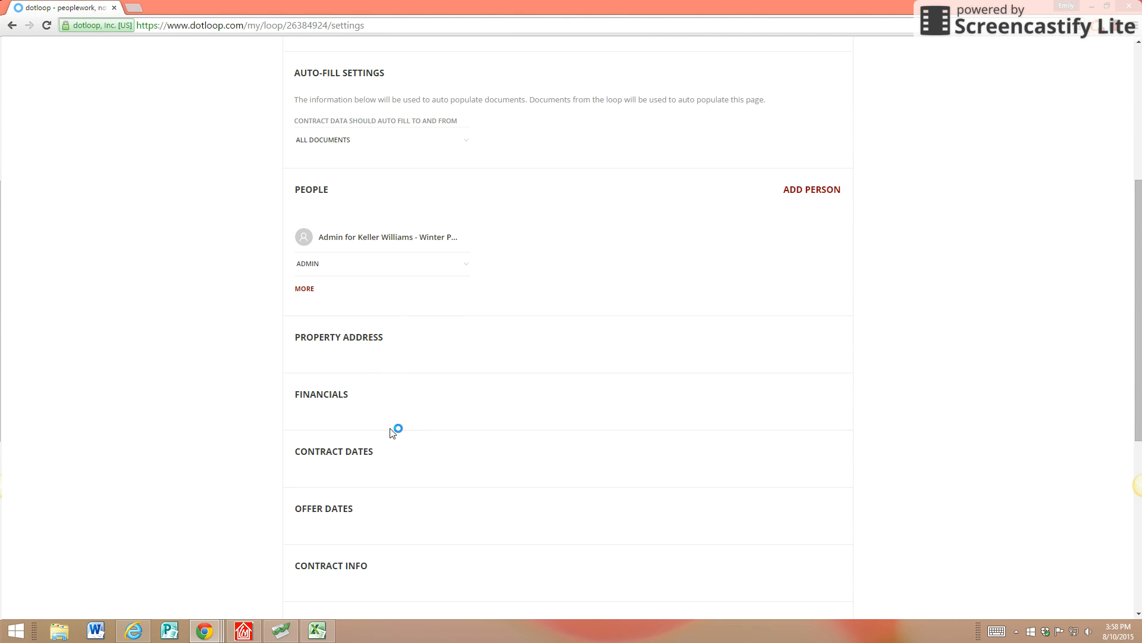
scroll(476, 409, up, 5)
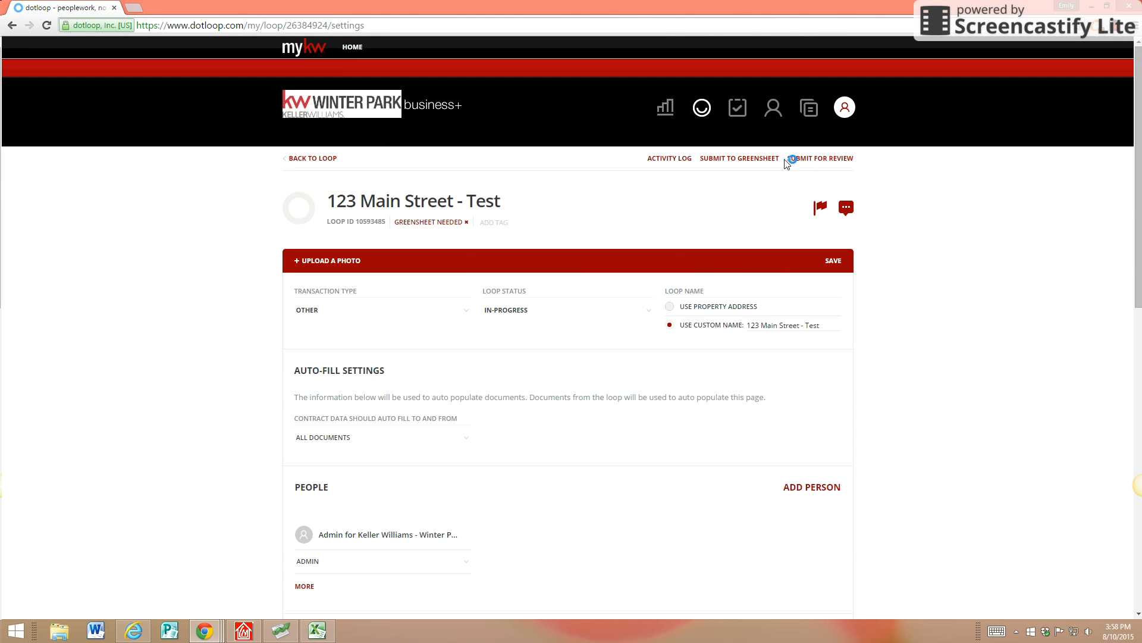
click(721, 162)
click(728, 160)
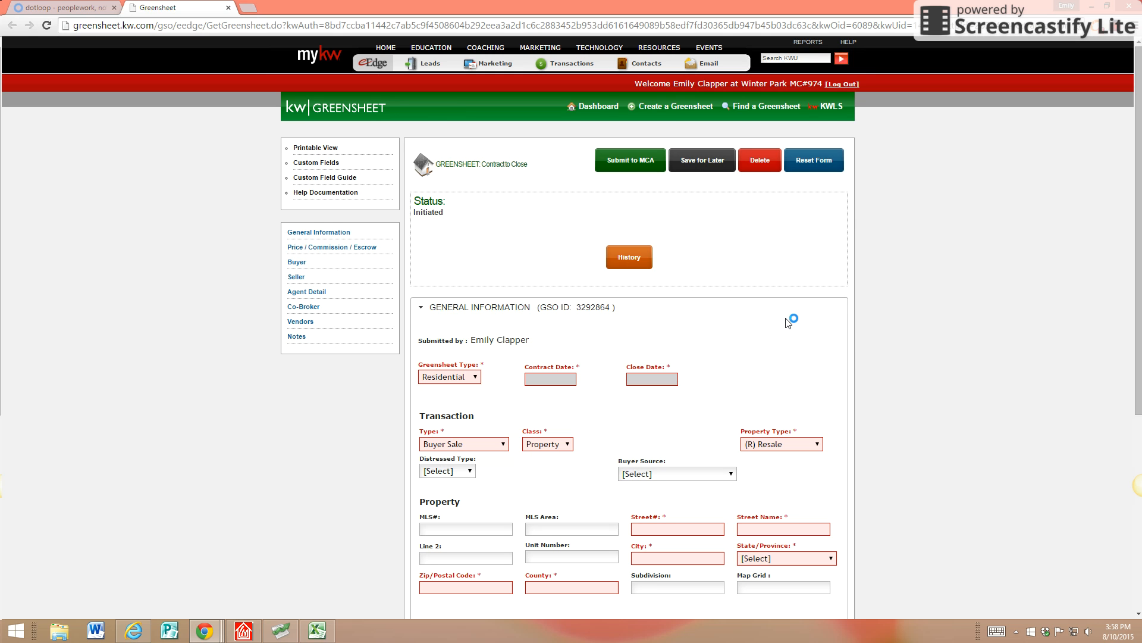
- Set the greensheet's contract date to 08/07/2015 and its close date to 09/30/2015
scroll(789, 323, down, 1)
scroll(789, 324, up, 1)
scroll(512, 413, down, 1)
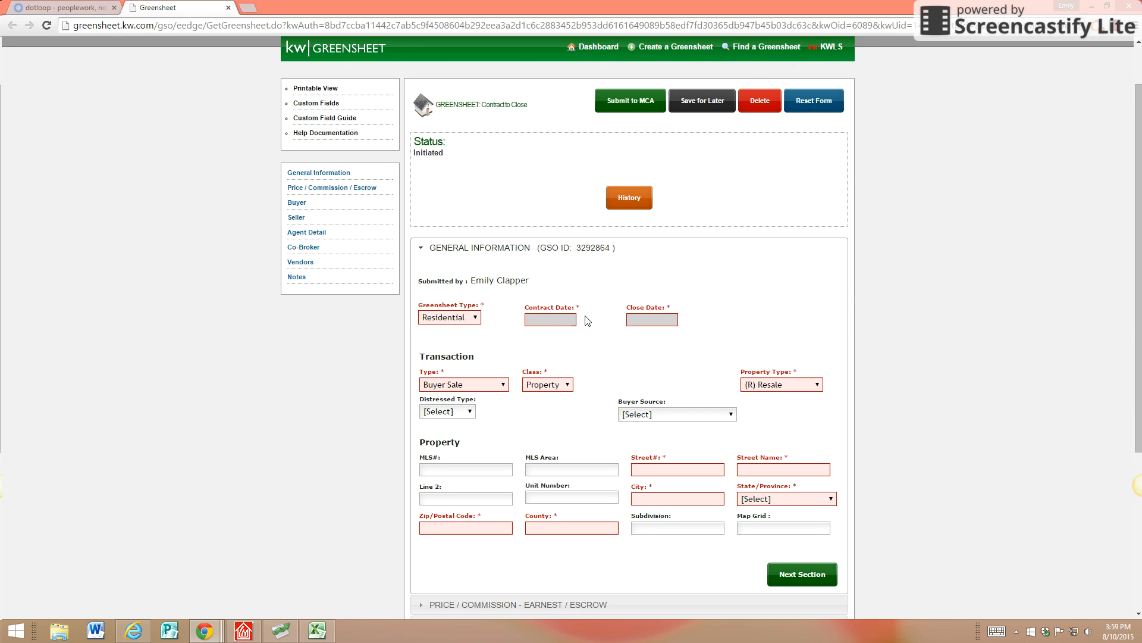
click(534, 319)
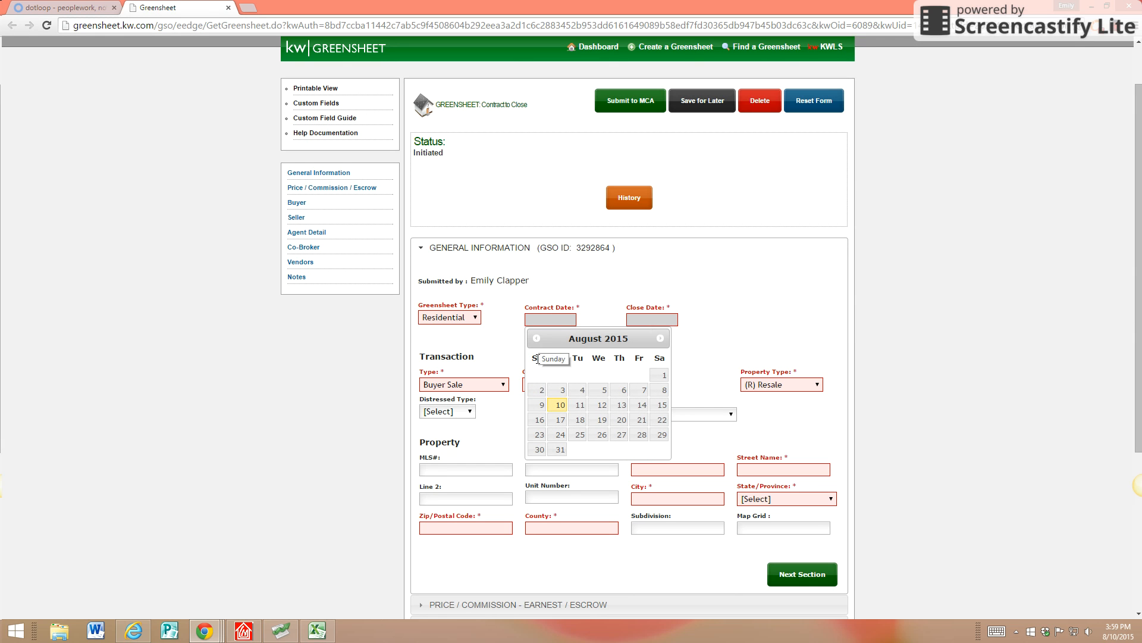
click(639, 391)
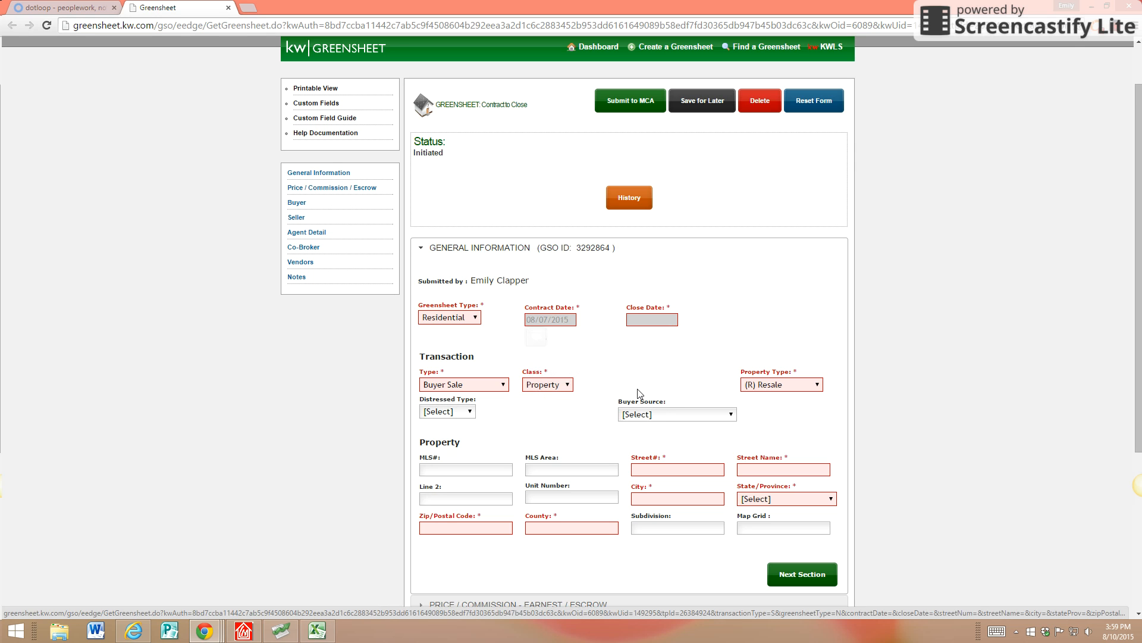
click(638, 323)
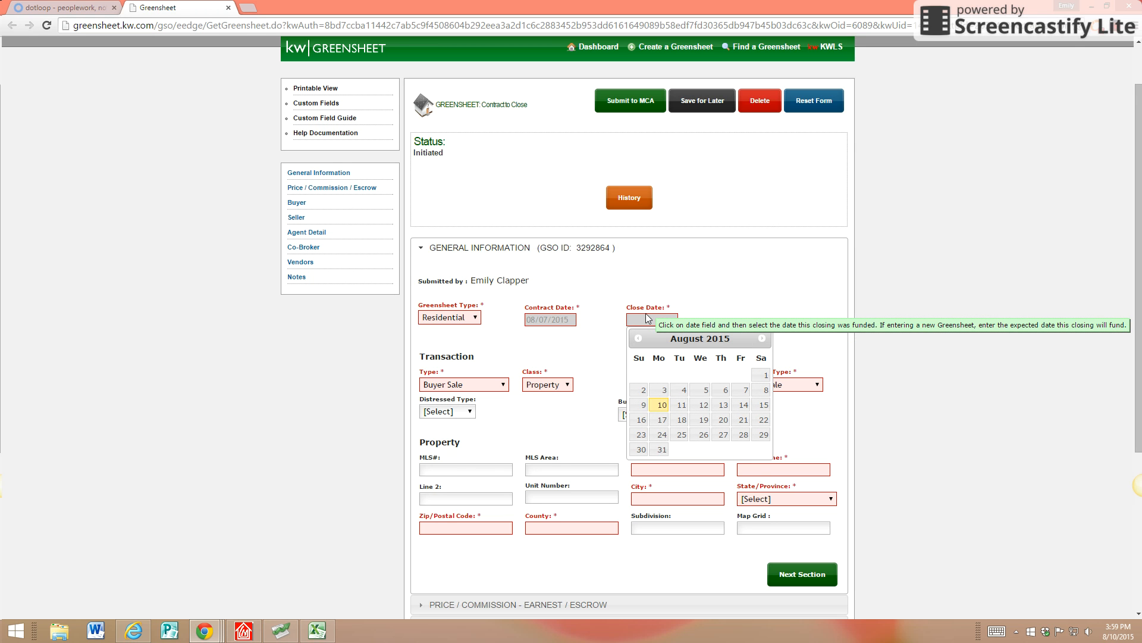
click(761, 339)
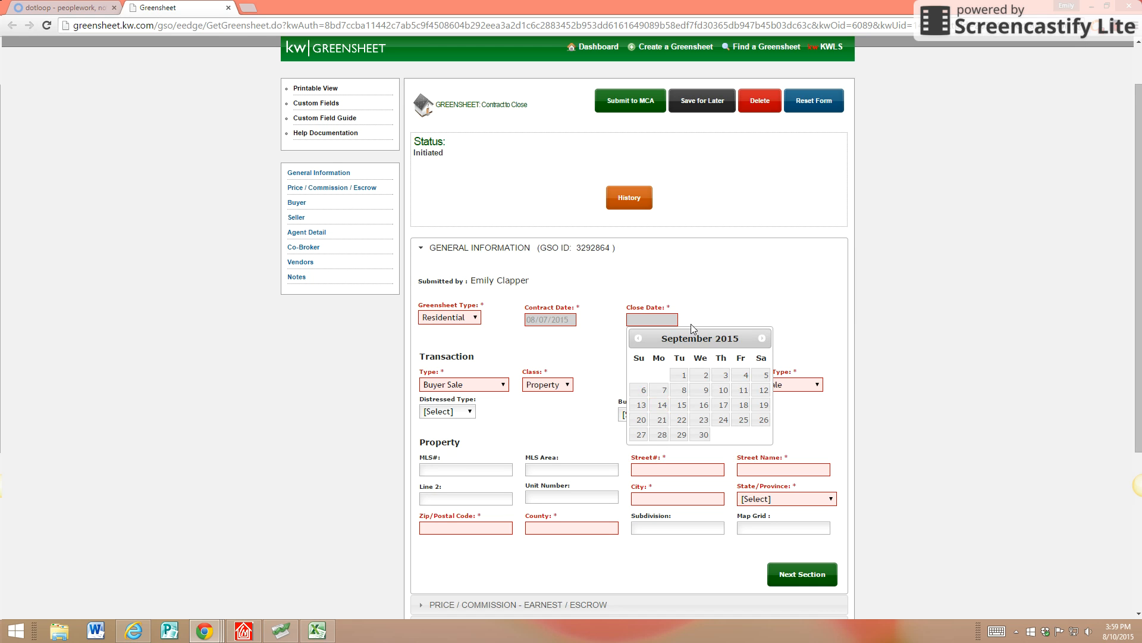
click(702, 436)
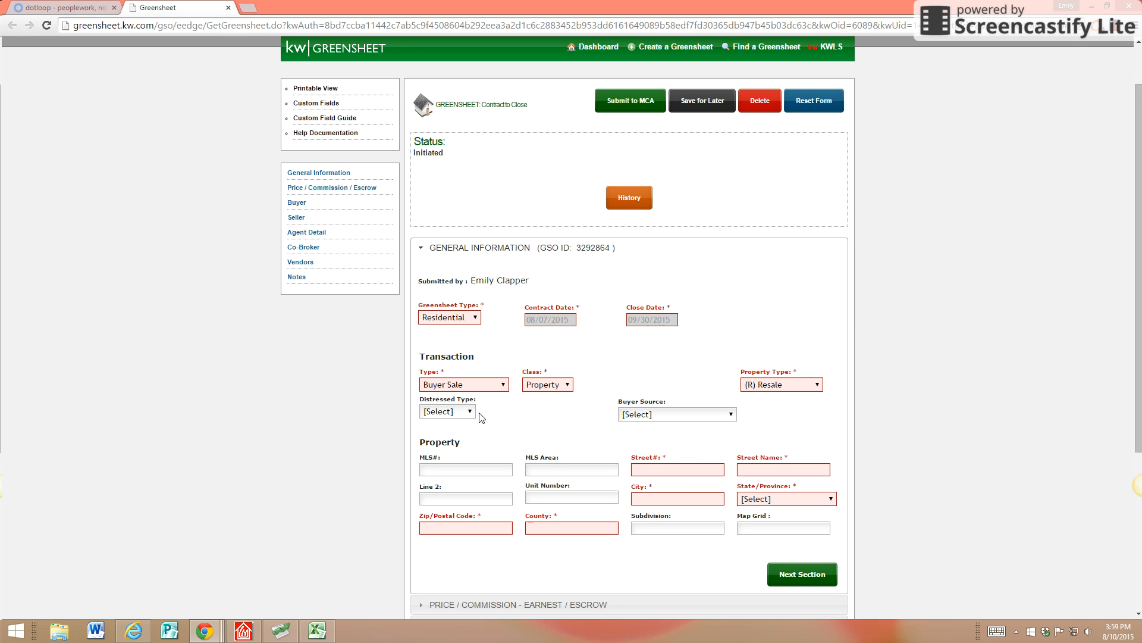
- Set the transaction type to Buyer Sale, the class to Property and the property type to (R) Resale
scroll(477, 420, down, 1)
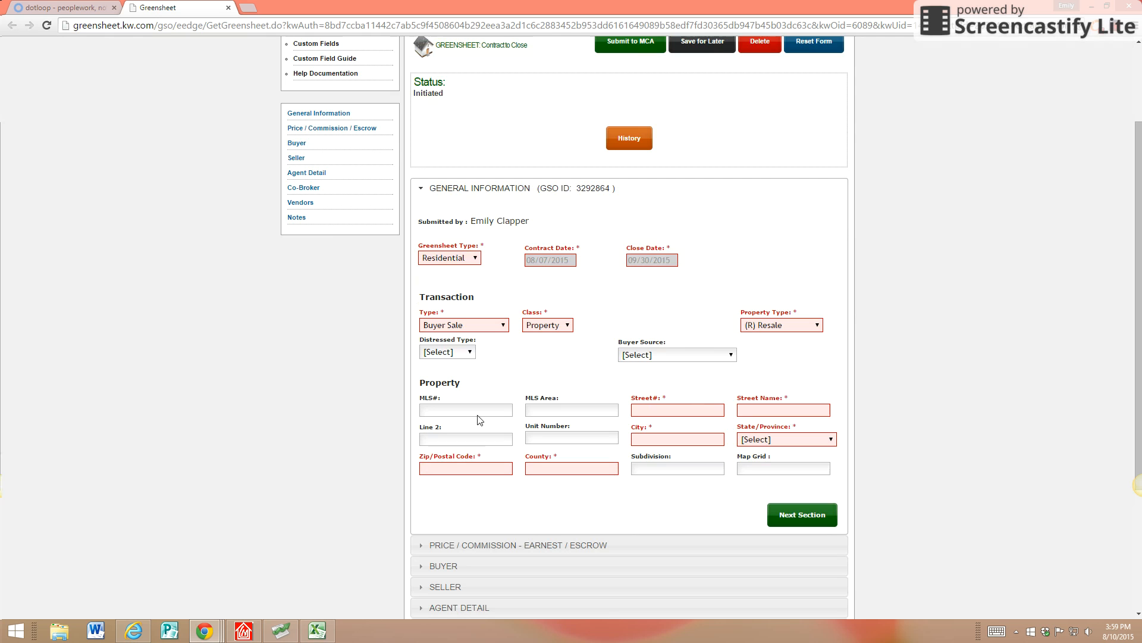
click(482, 331)
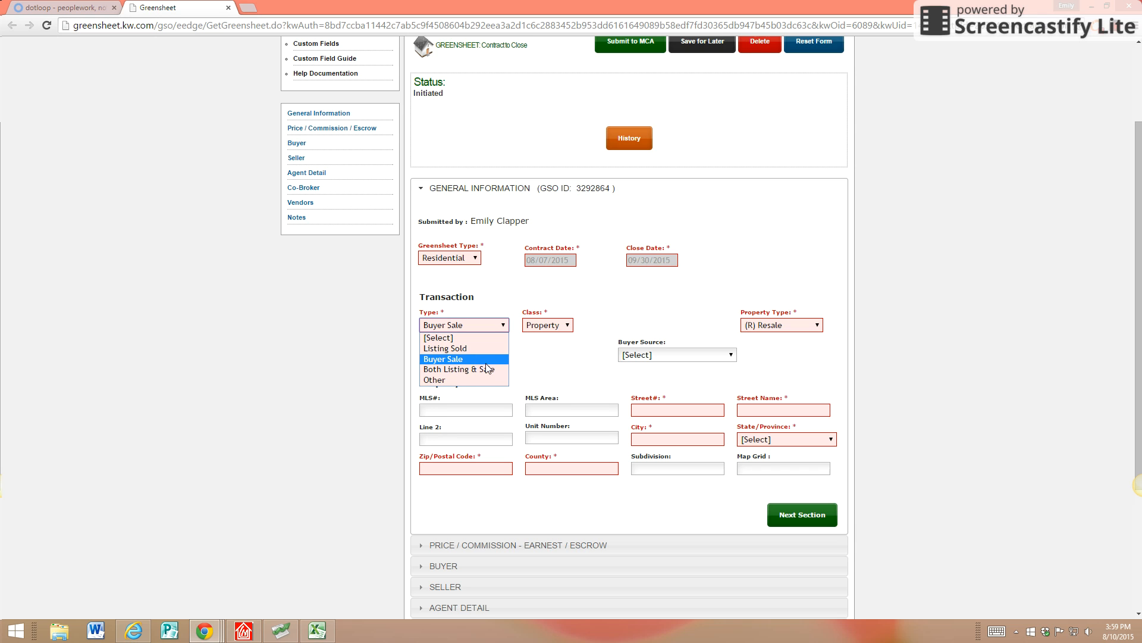
click(431, 358)
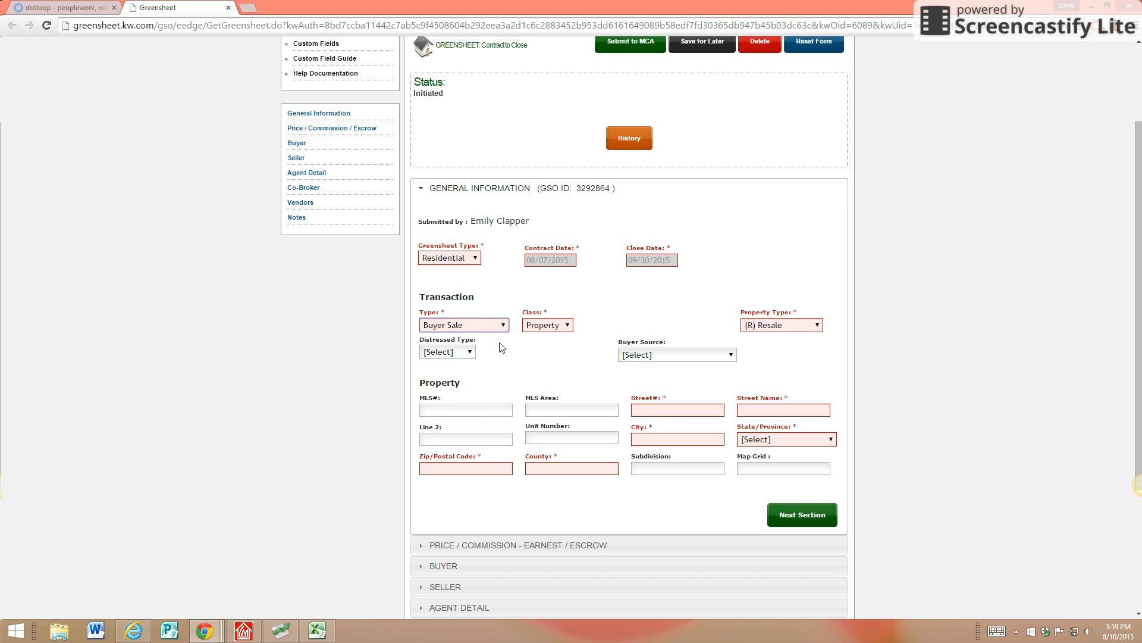
click(554, 335)
click(557, 358)
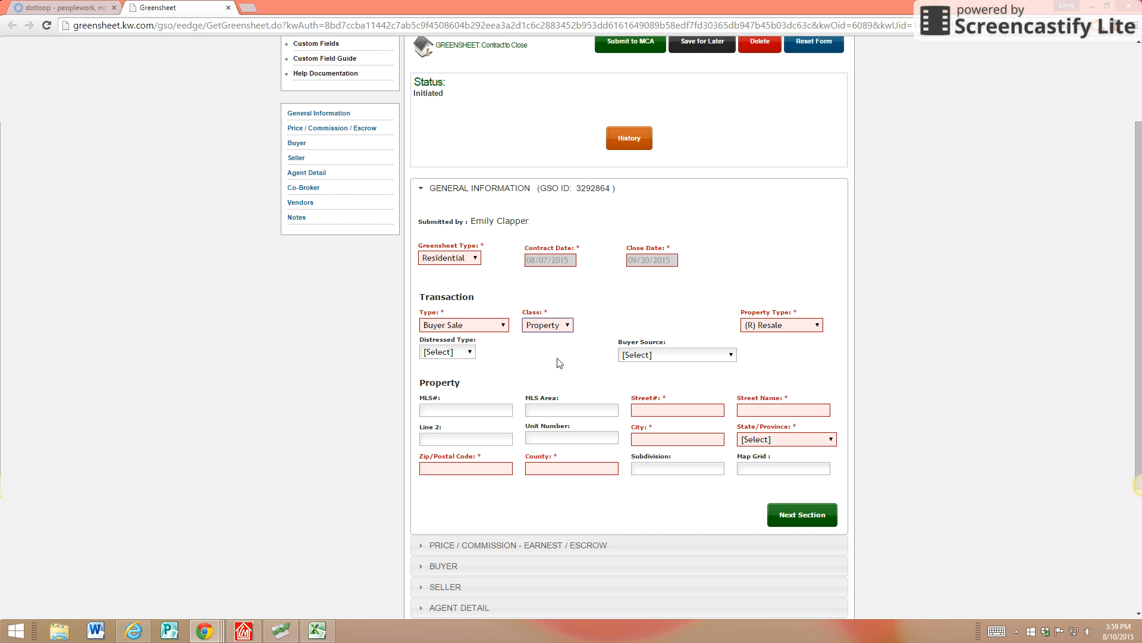
click(776, 329)
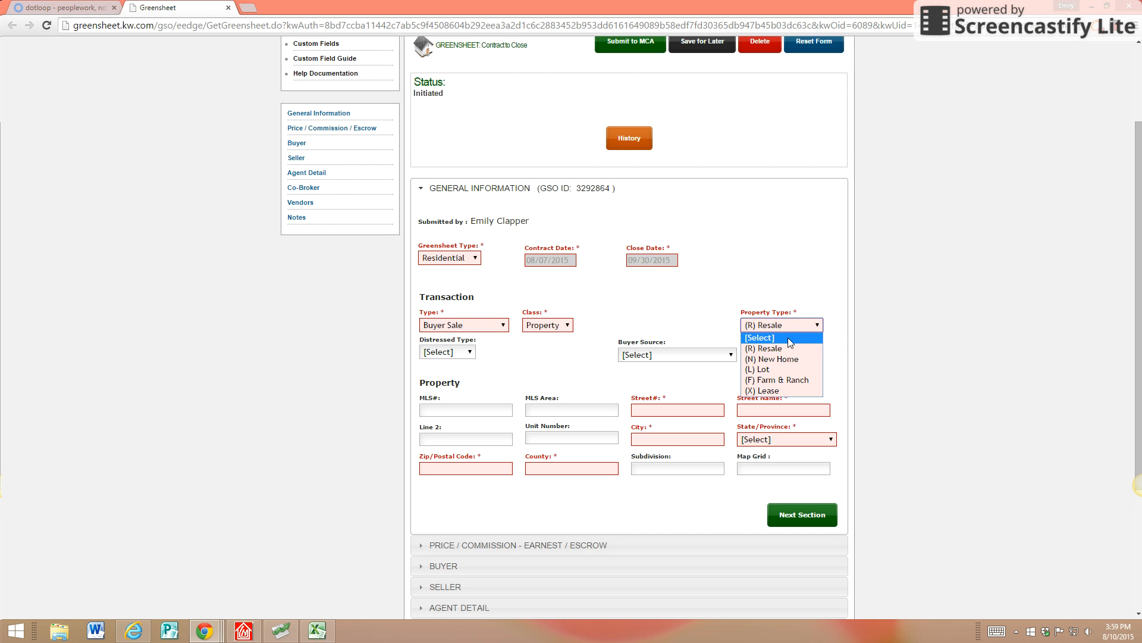
click(784, 347)
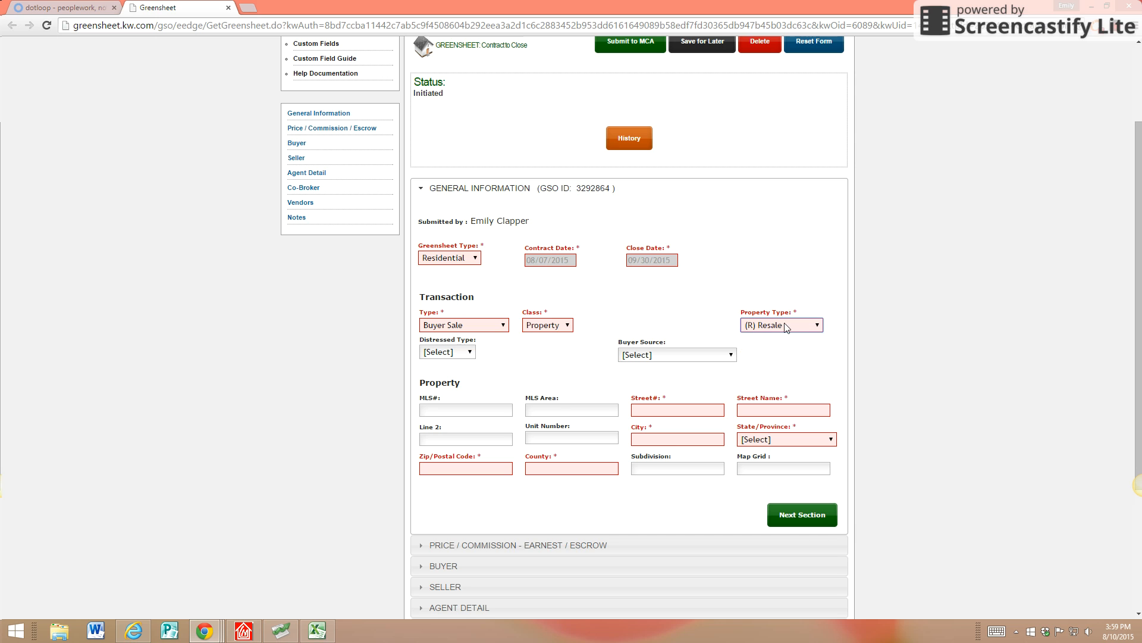
click(787, 326)
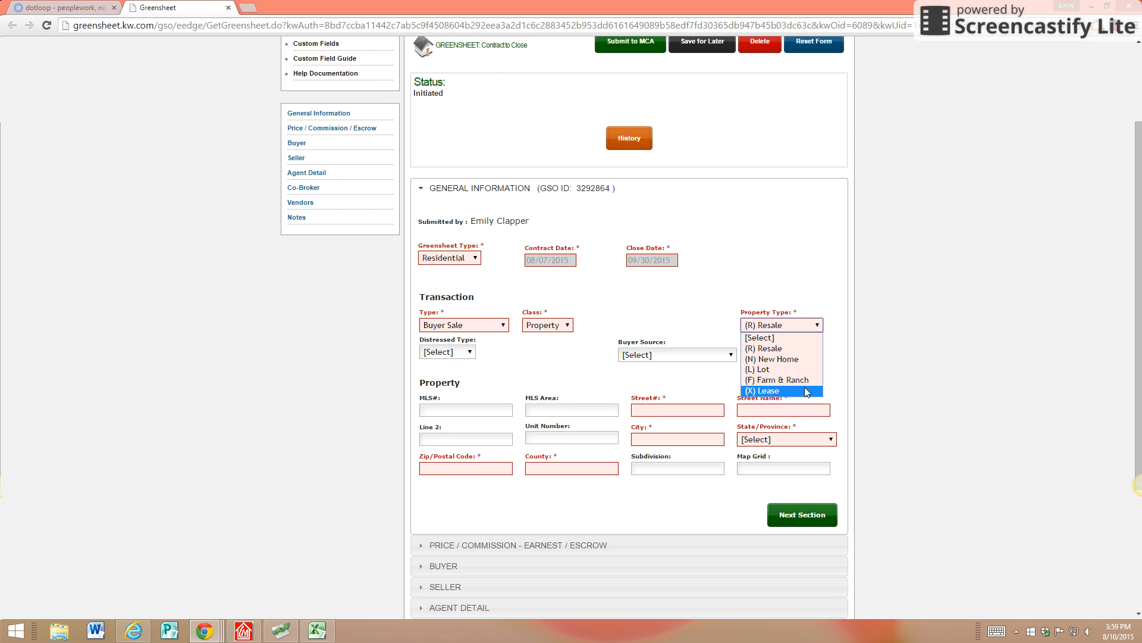
click(793, 350)
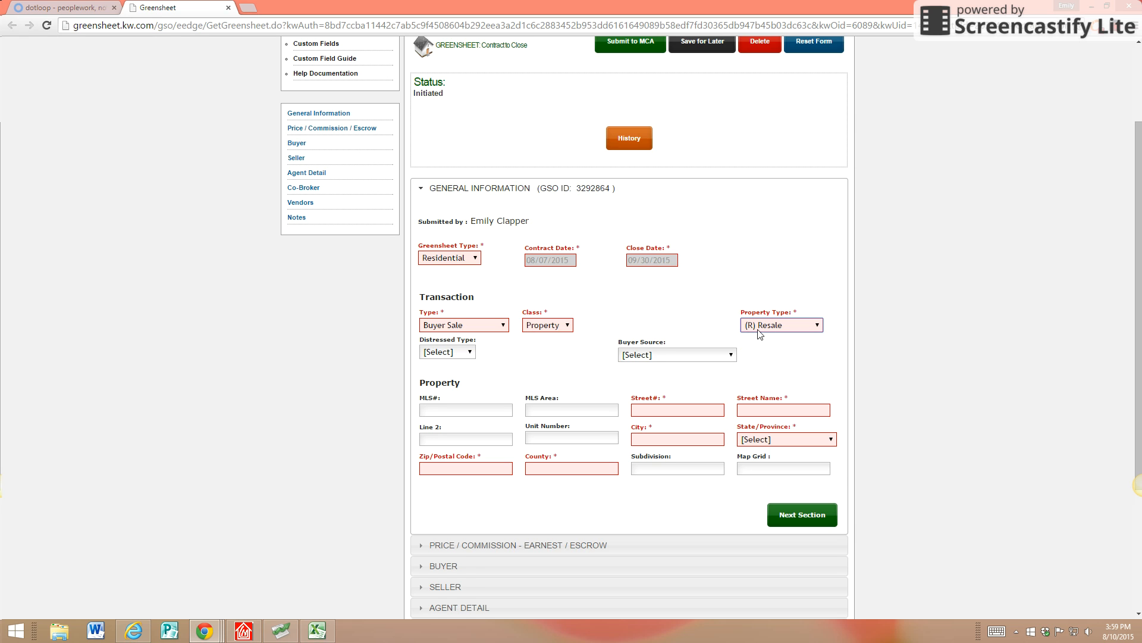
- Enter the property's street number and street name, leaving the second address line and unit number blank
scroll(623, 414, down, 1)
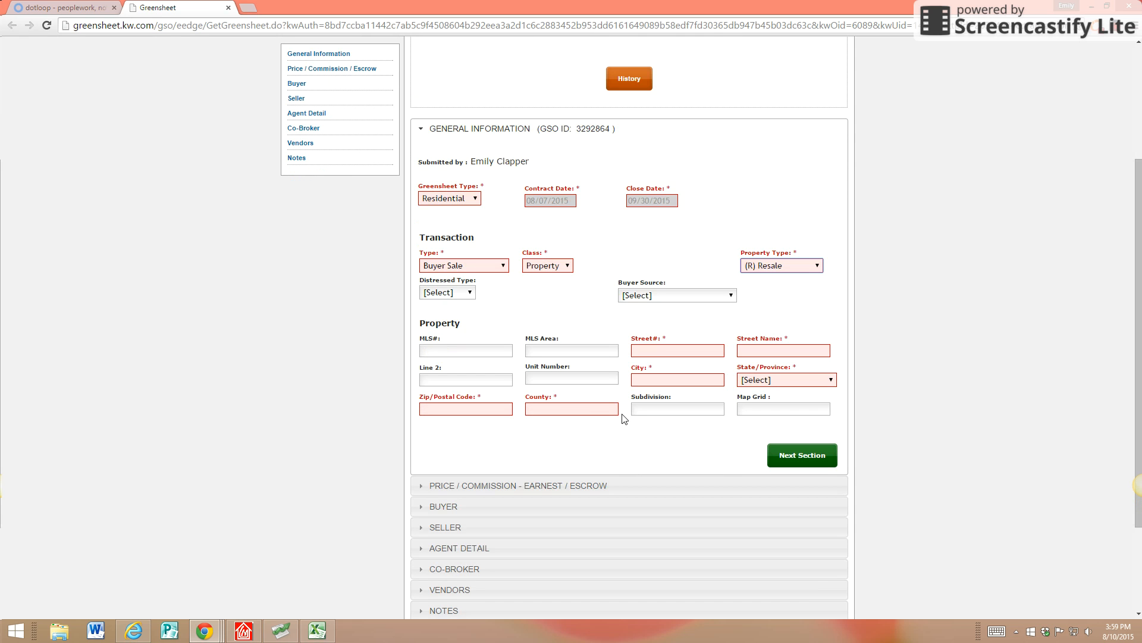
click(650, 348)
text(123)
key(Tab)
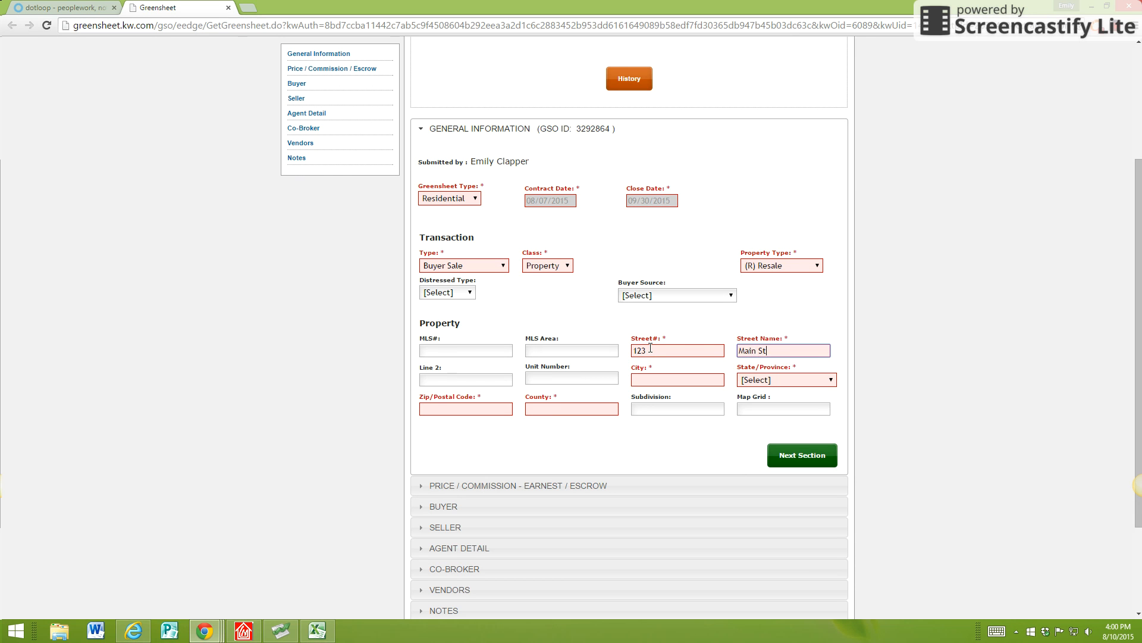
text(Main Street)
key(Tab)
key(Tab)
key(Tab)
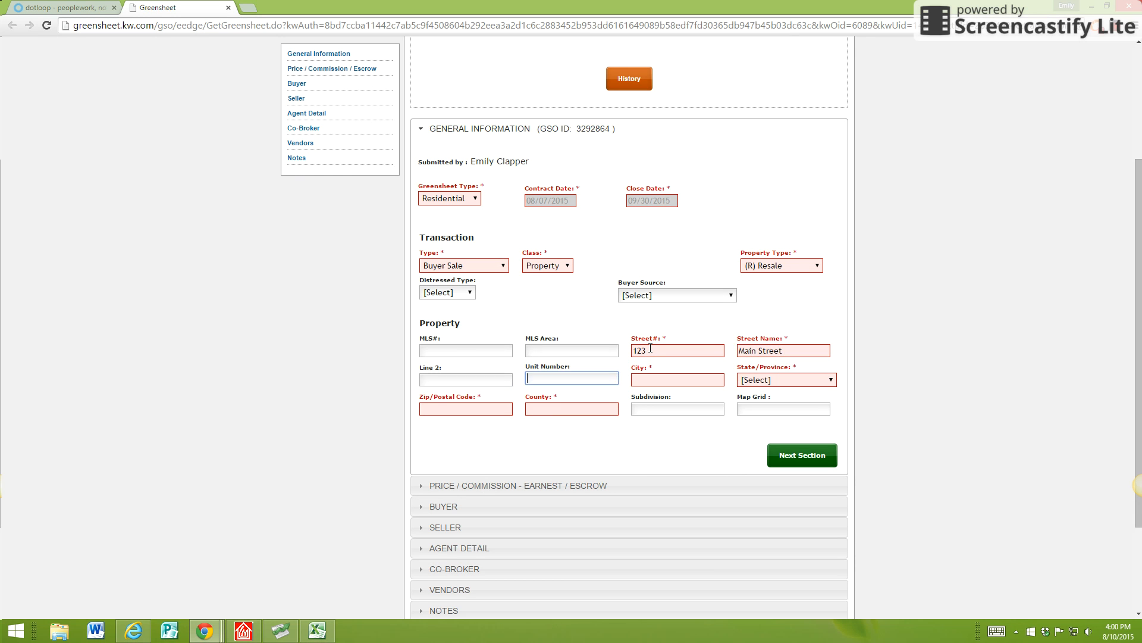
- Fill in the property's city, state, ZIP code and county, and continue to the price and commission section
text(Orlando)
key(Tab)
key(f)
key(Tab)
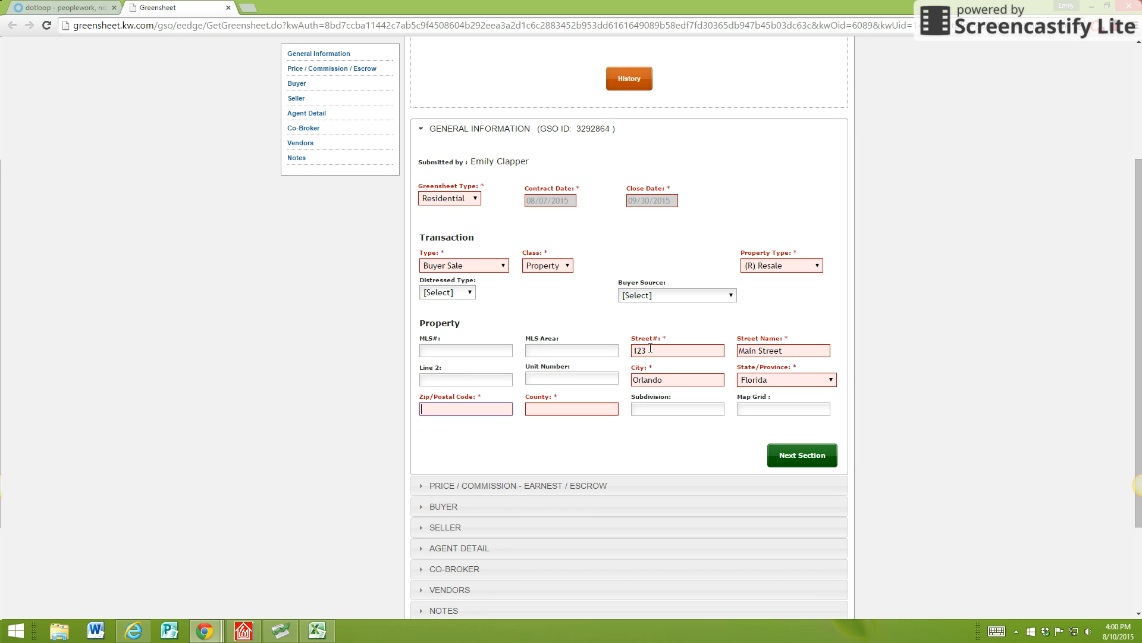
text(32814)
text(Ora)
text(nge)
click(794, 455)
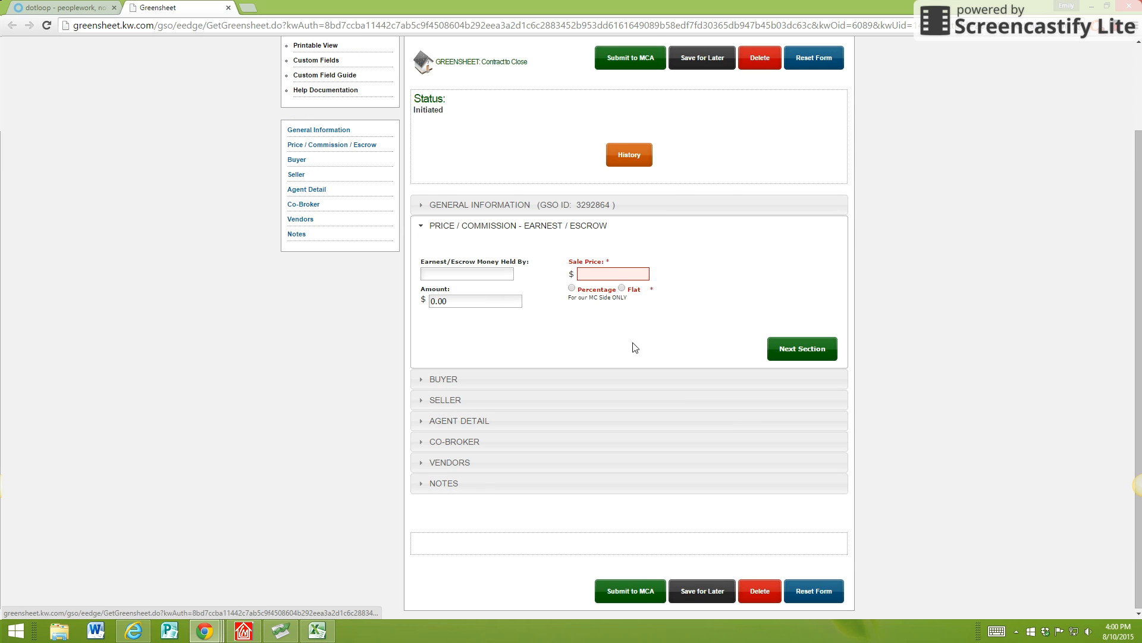
- Enter a sale price of 150000 with a 3 percent sale commission, and continue to the Buyer section
click(615, 272)
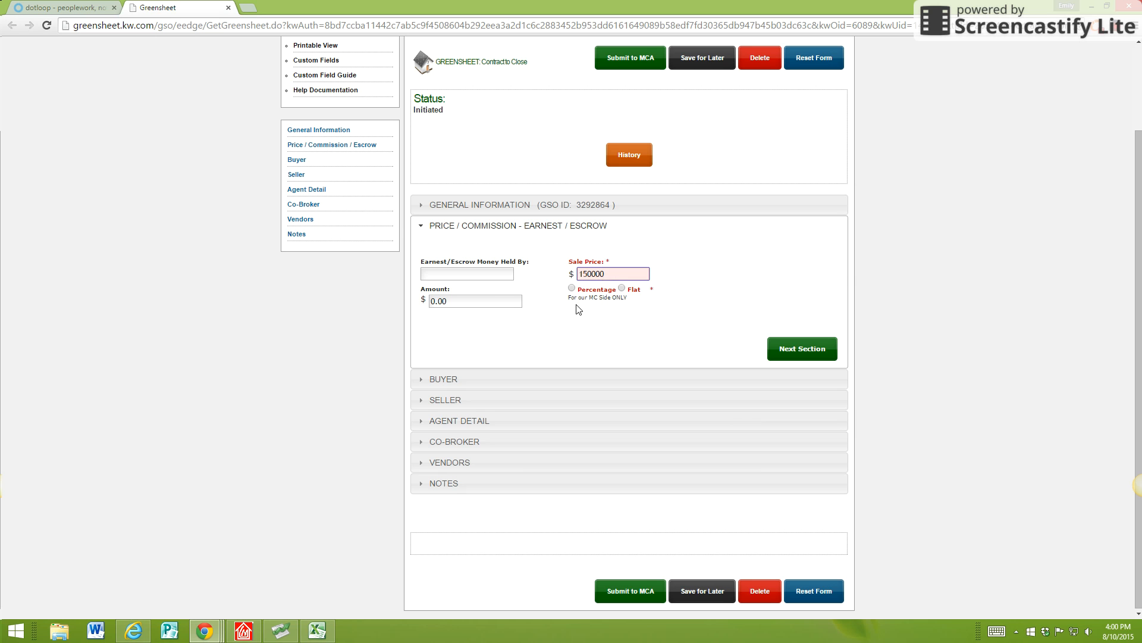
click(570, 288)
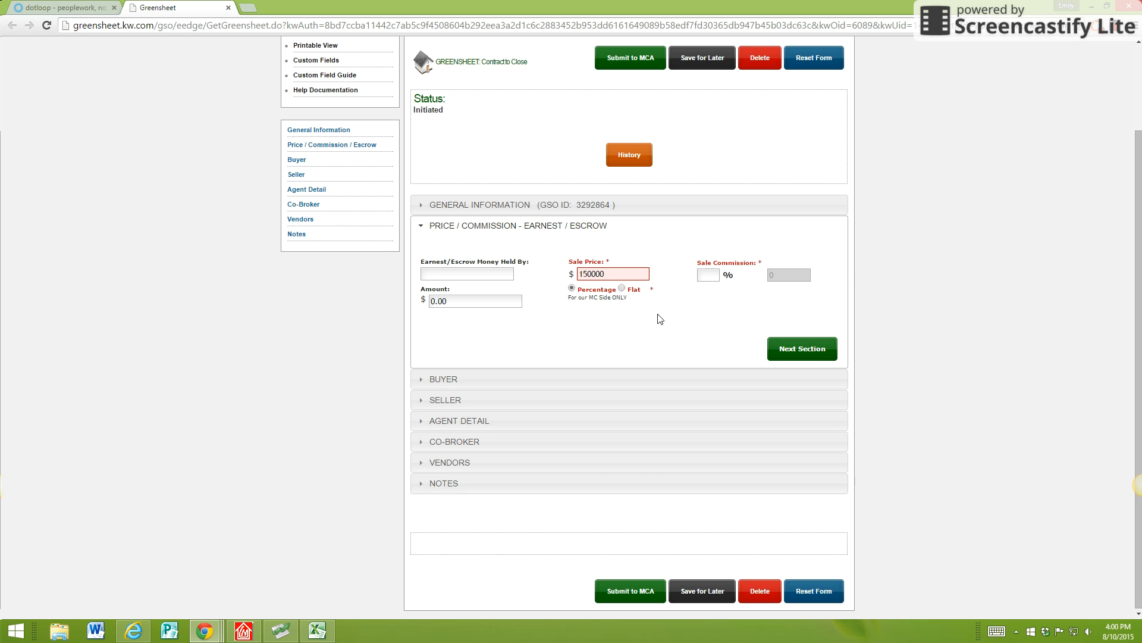
click(712, 276)
text(3)
scroll(760, 348, up, 2)
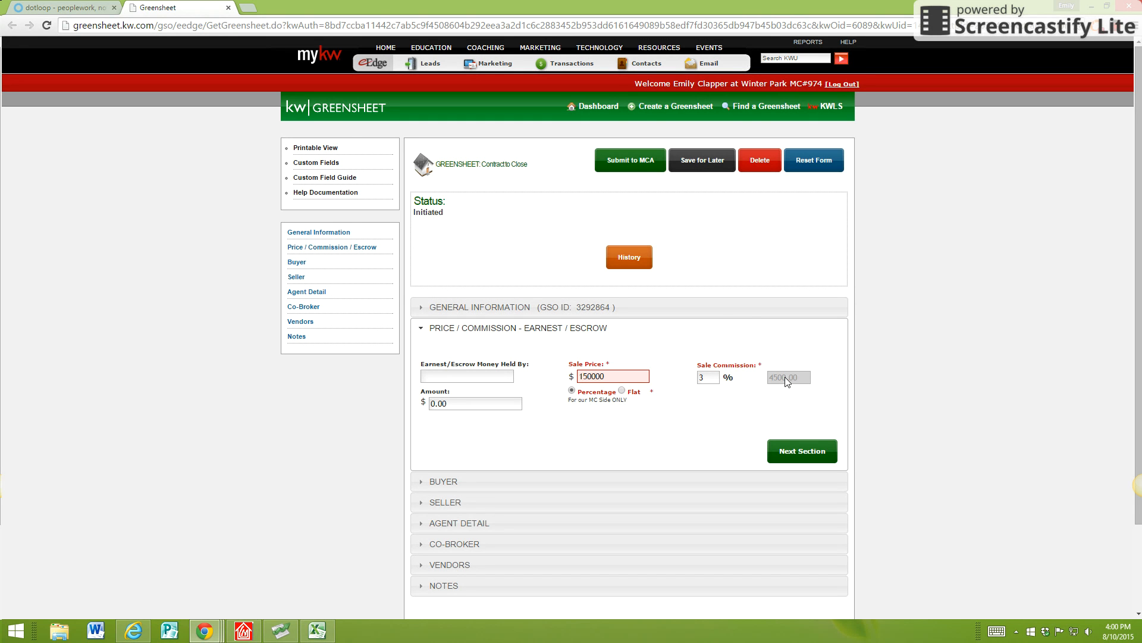
scroll(683, 349, down, 1)
click(806, 392)
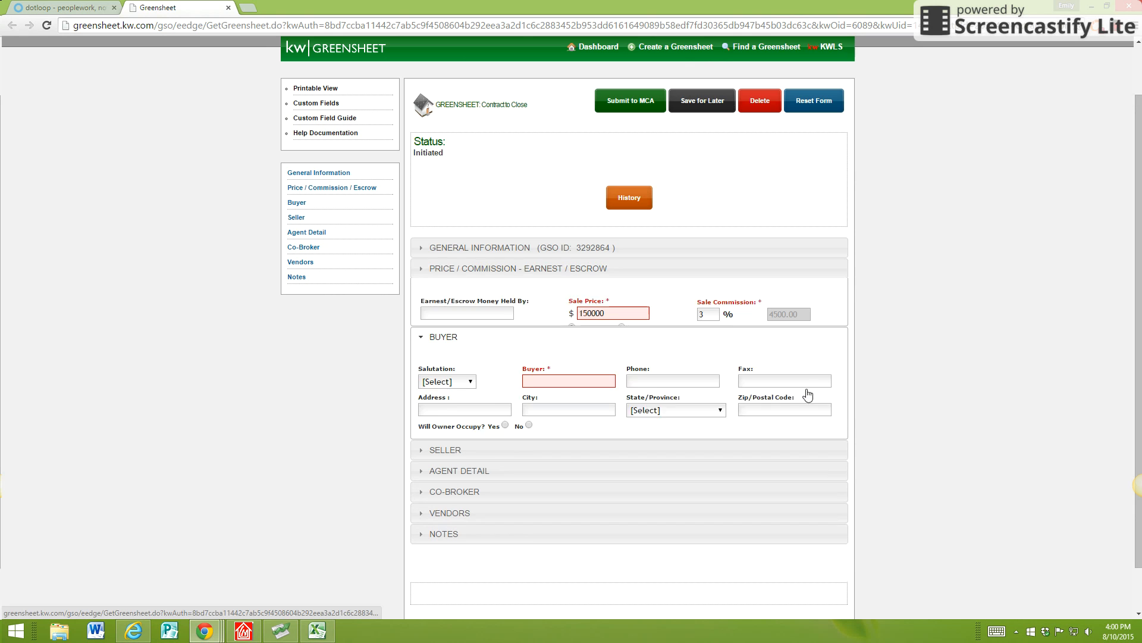
- Enter the buyer's name and the seller's name in their sections, and continue to Agent Detail
click(570, 335)
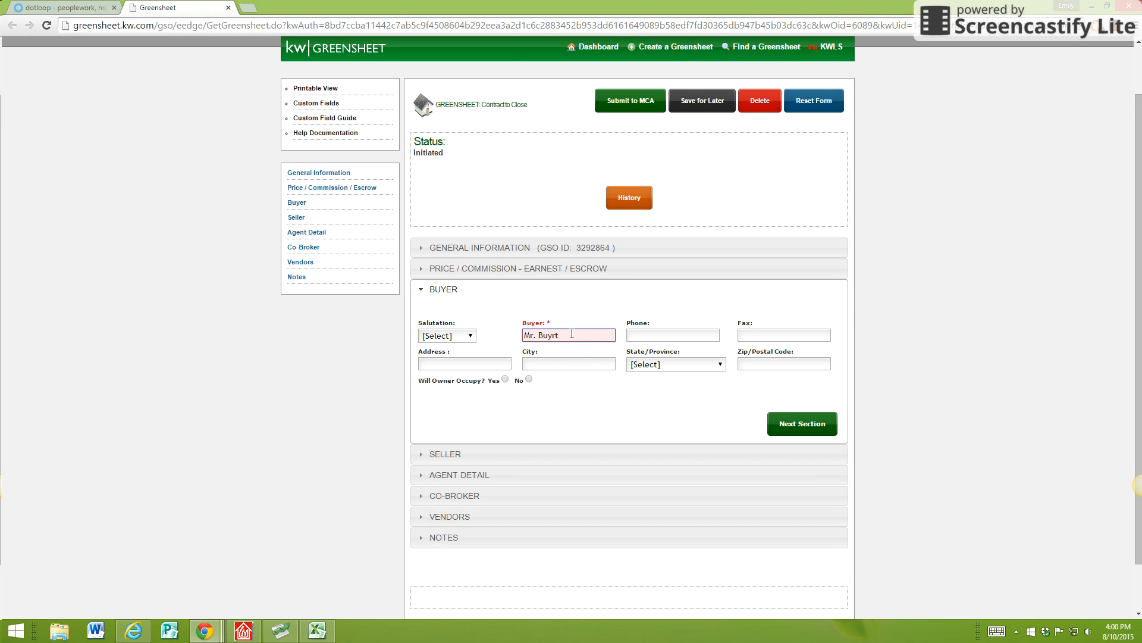
click(802, 424)
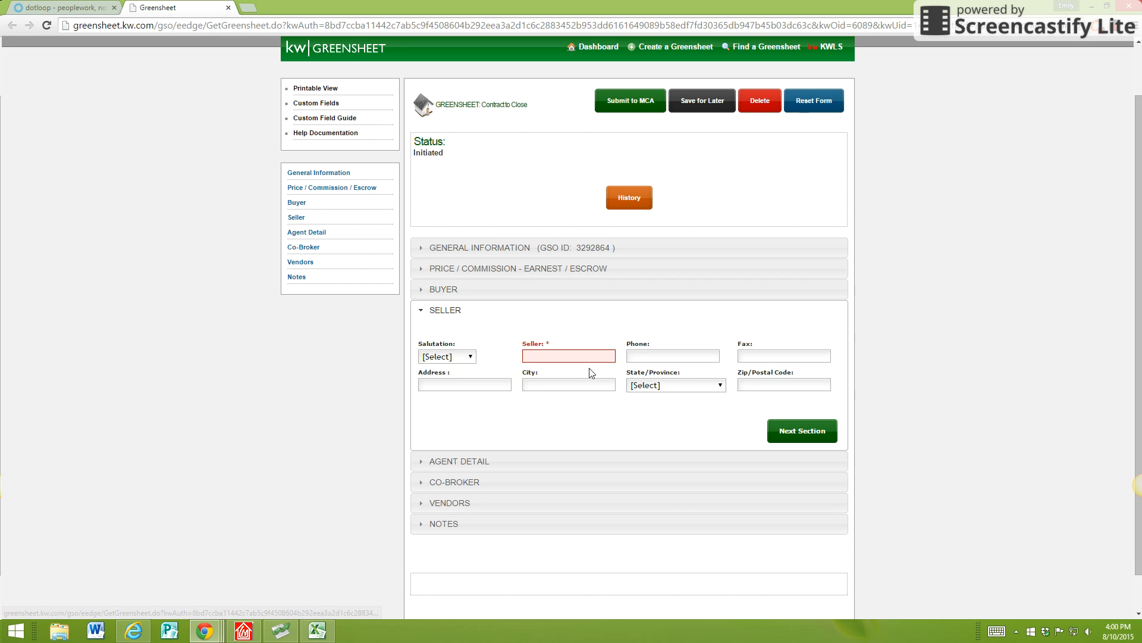
click(589, 361)
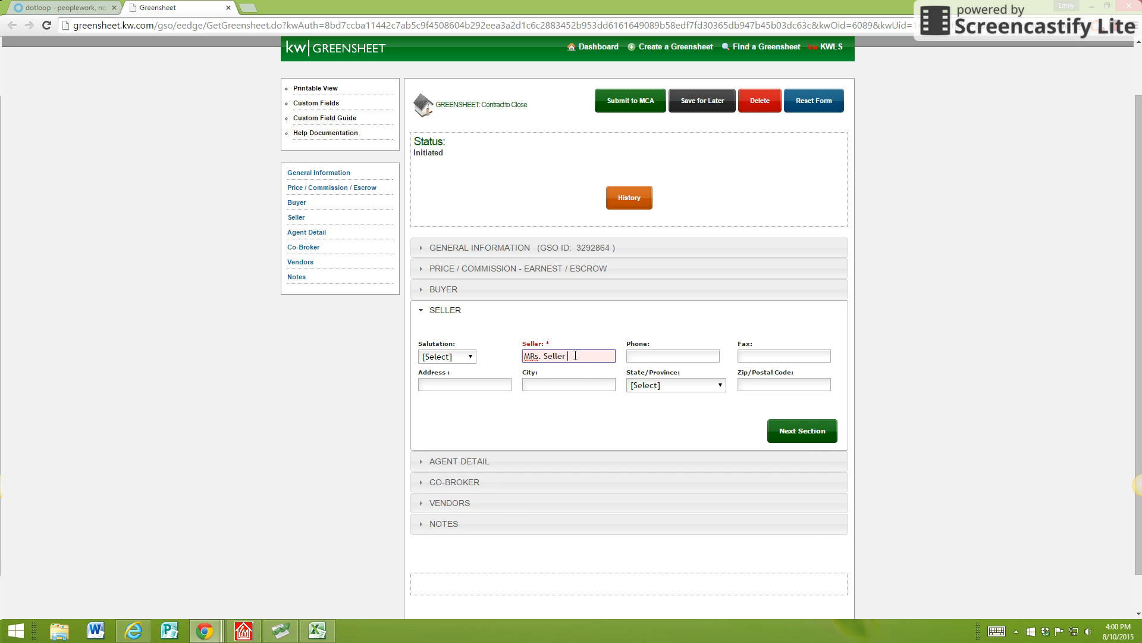
click(809, 436)
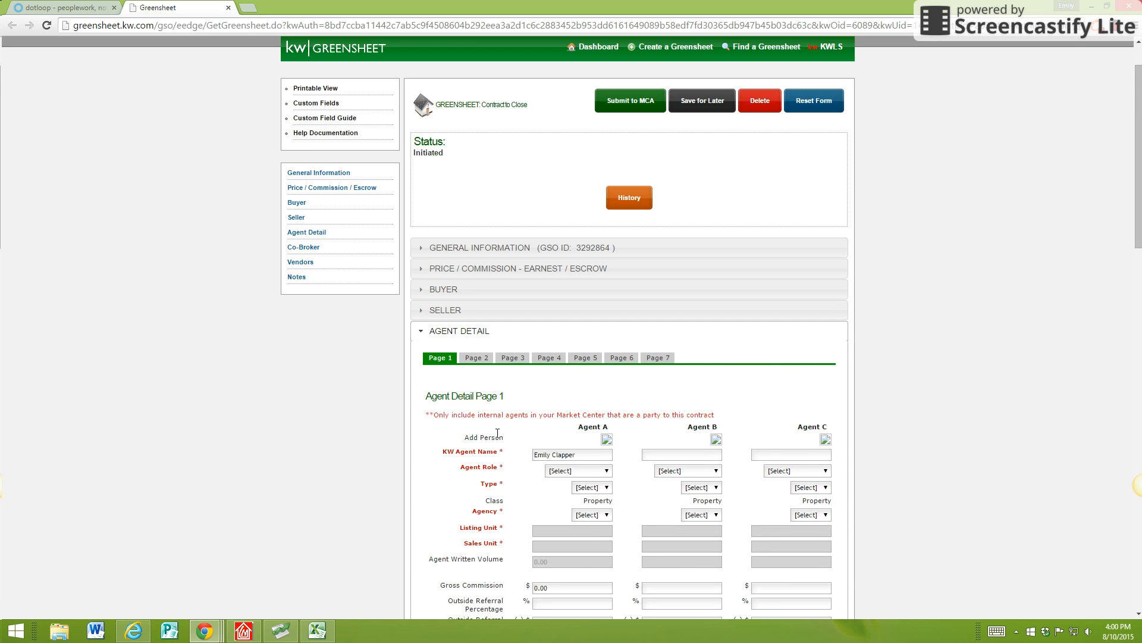
- Review the sale price and commission in the Price / Commission section, and return to Agent Detail
scroll(641, 409, down, 1)
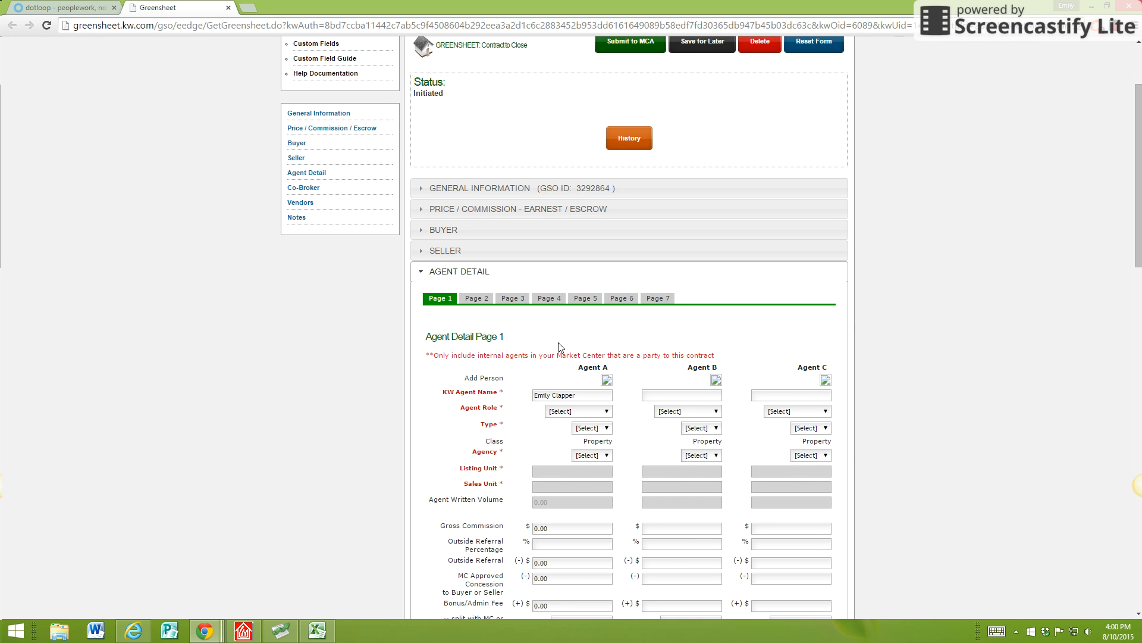
scroll(500, 317, down, 1)
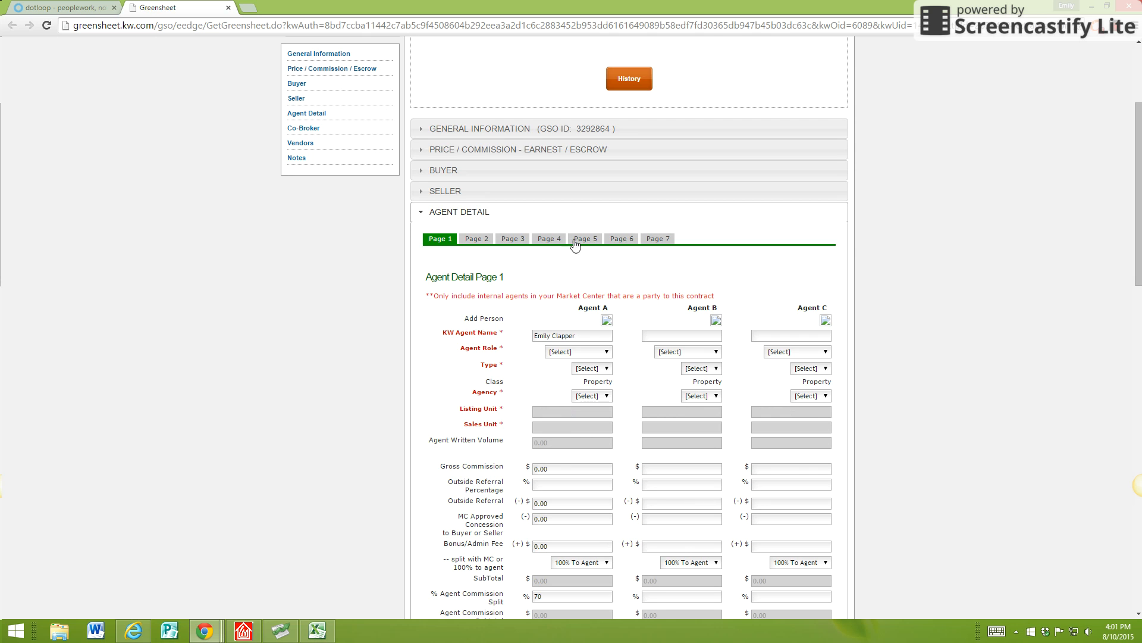
click(620, 149)
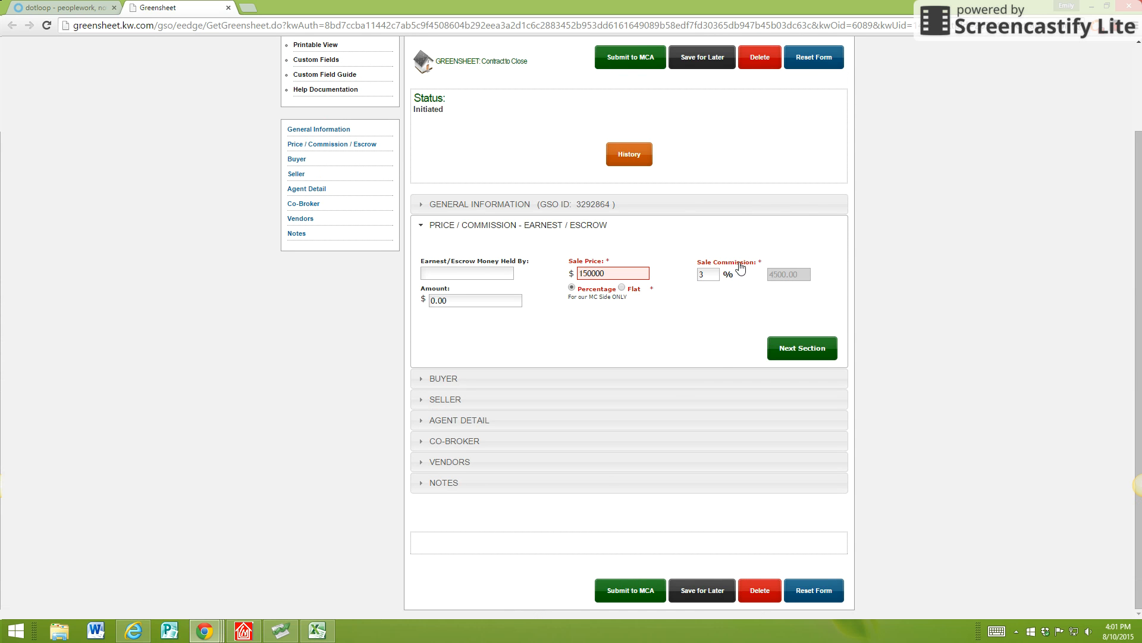
click(451, 428)
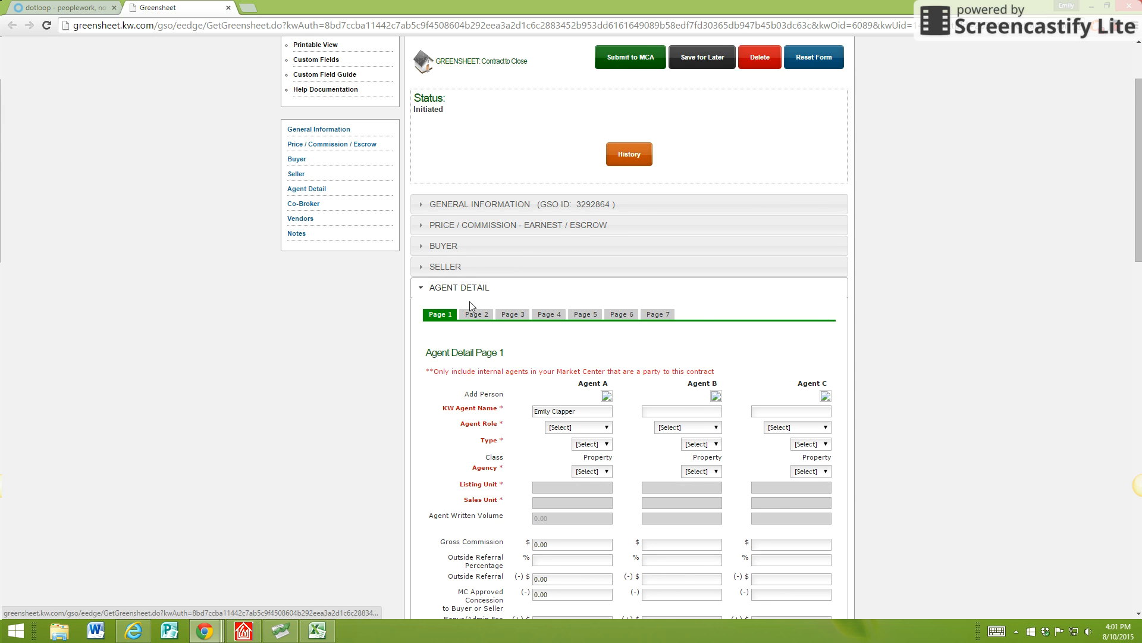
- Set Agent A's role to Individual Agent, the type to Sale and the agency to Buyer
scroll(494, 285, down, 2)
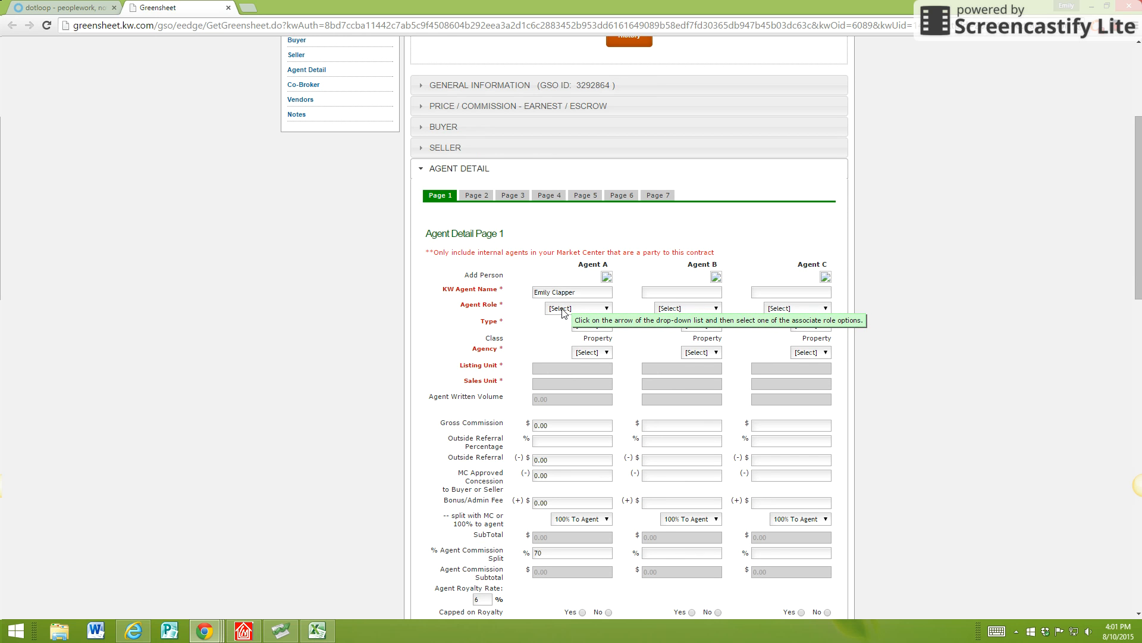
click(562, 308)
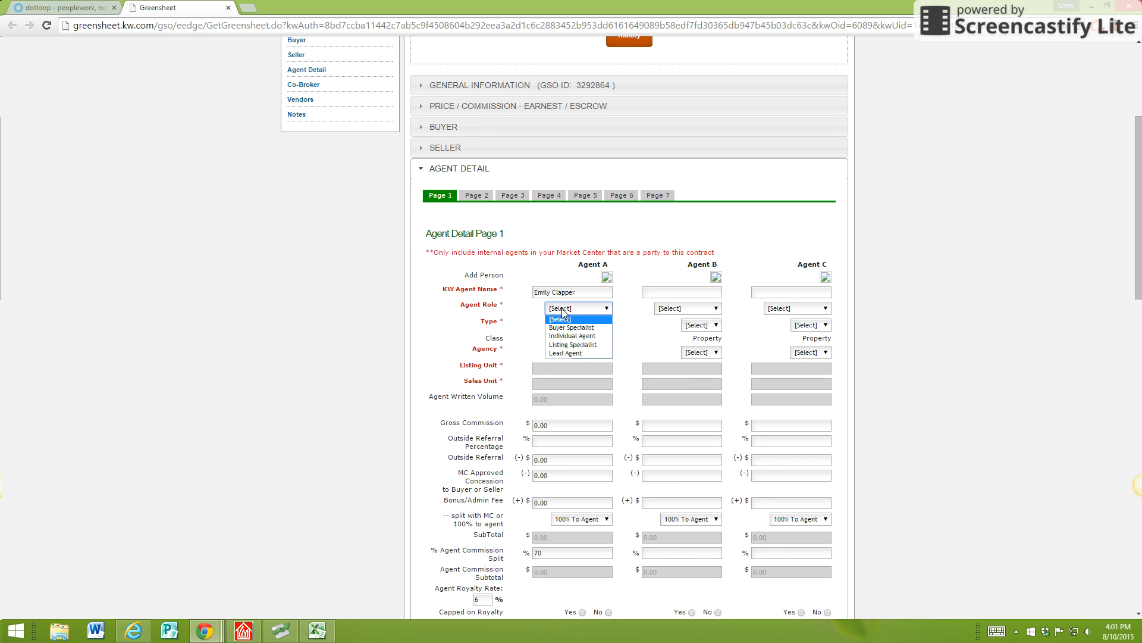
click(600, 337)
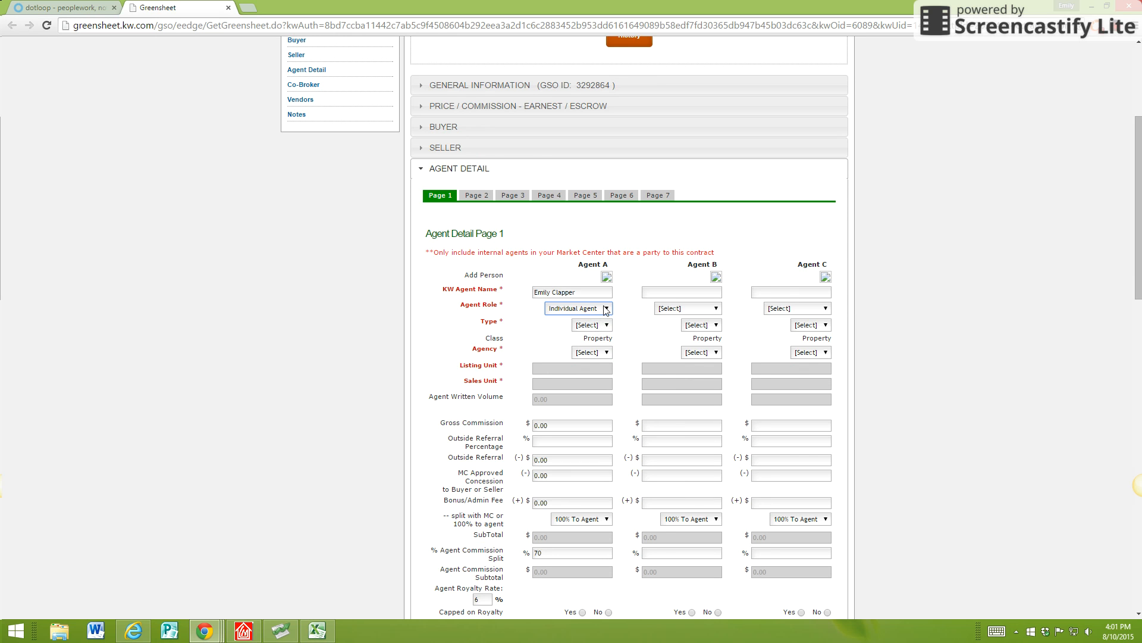
click(604, 329)
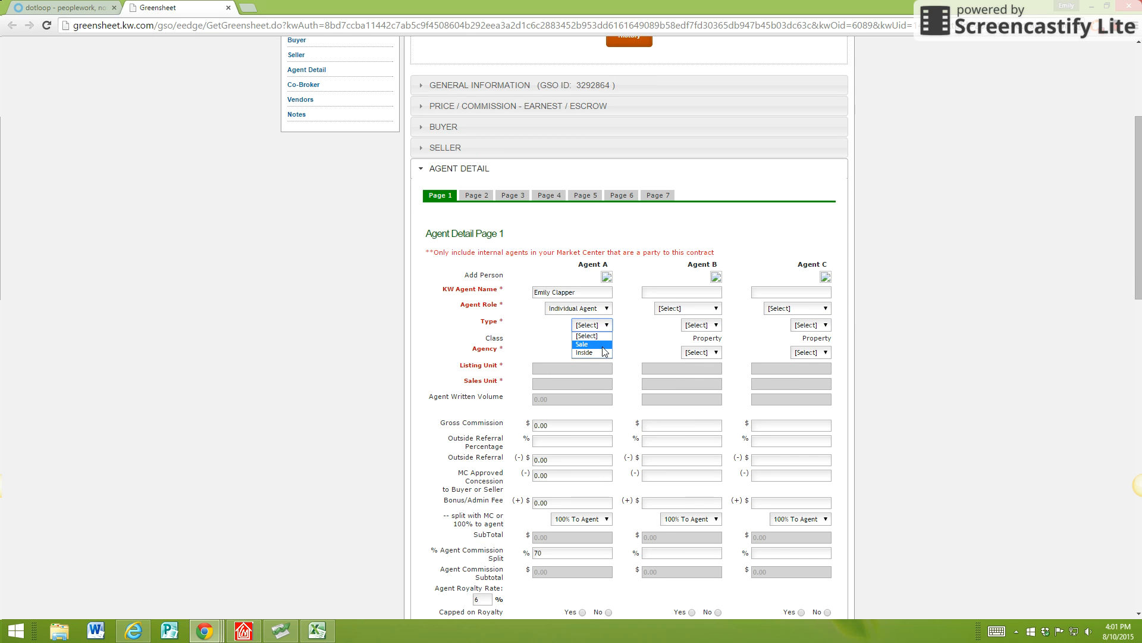
click(597, 345)
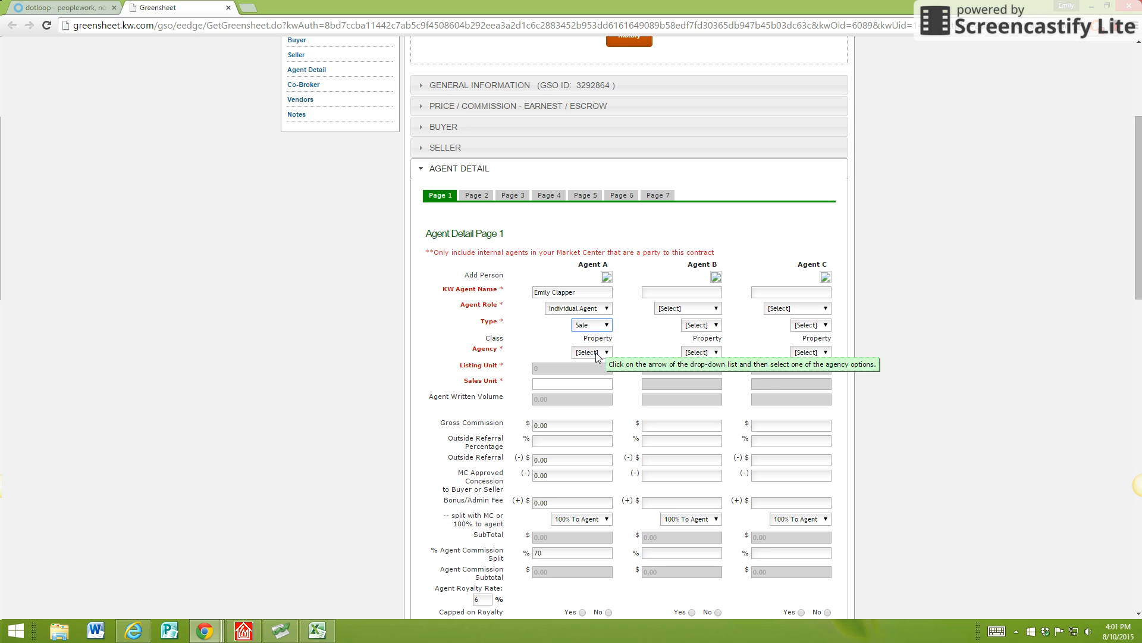
click(598, 353)
click(598, 371)
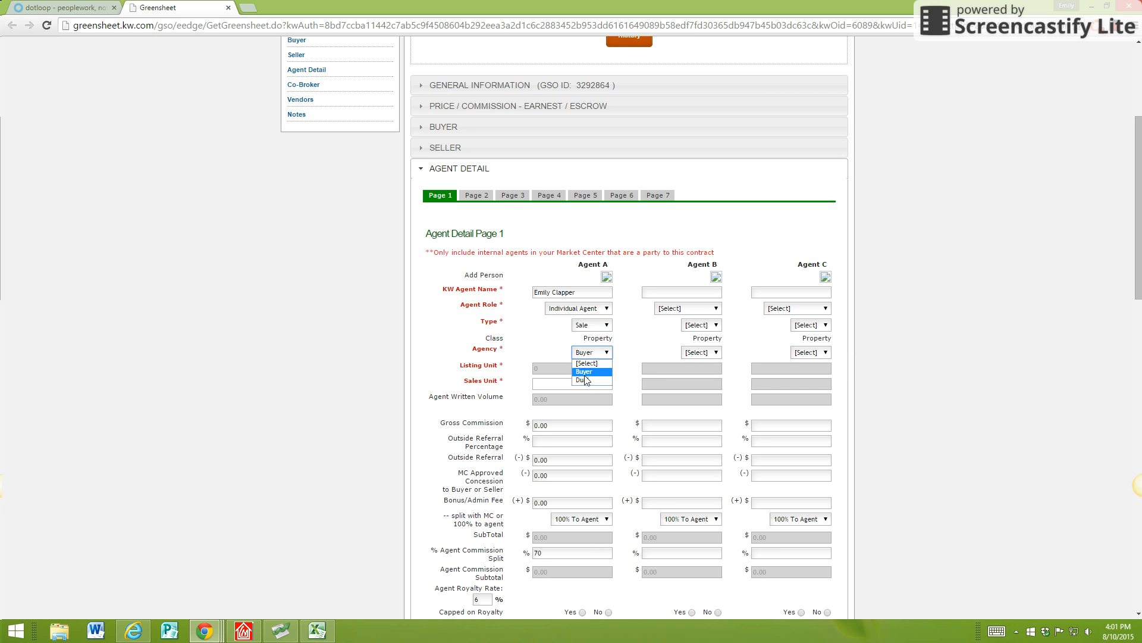
click(588, 371)
- Enter 1 as Agent A's sales unit and keep the auto-filled gross commission
click(538, 383)
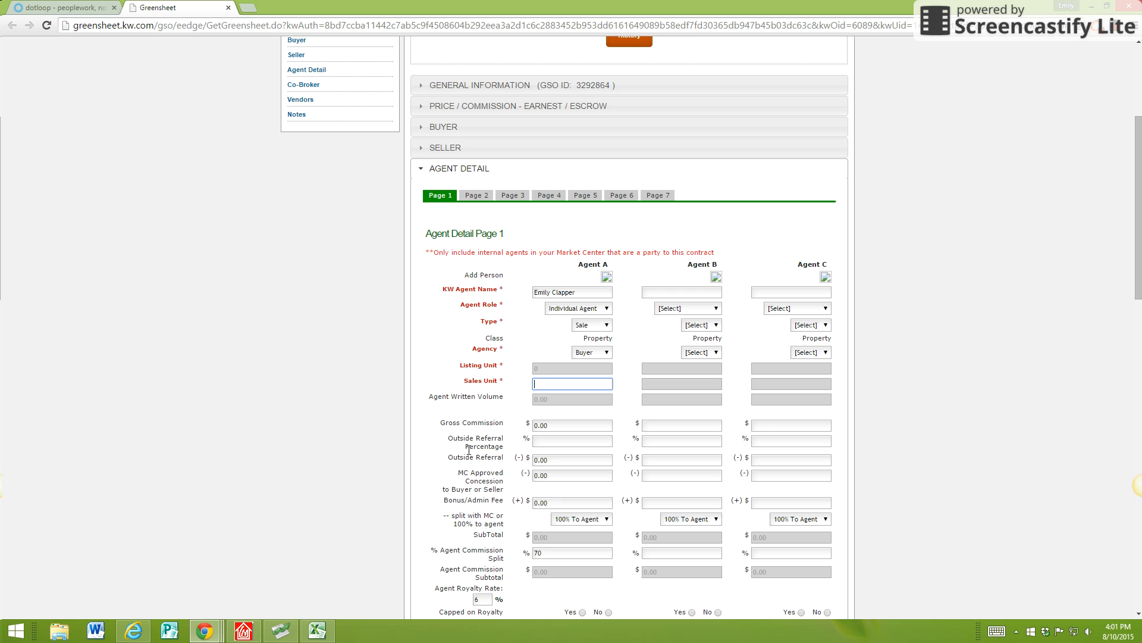
click(499, 409)
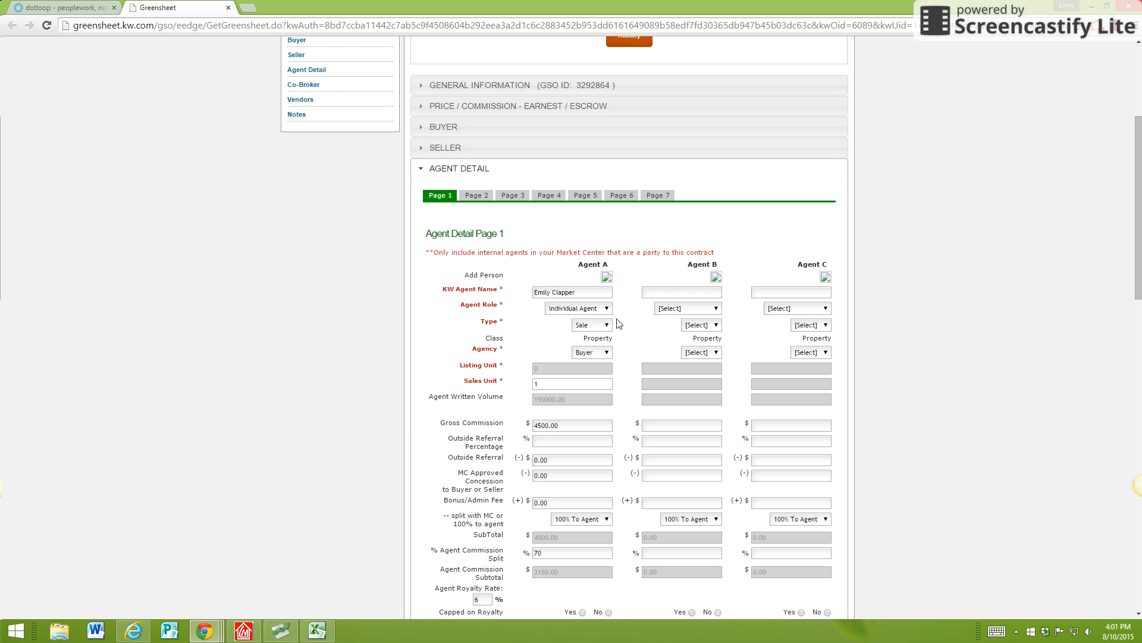
click(573, 385)
scroll(649, 437, down, 1)
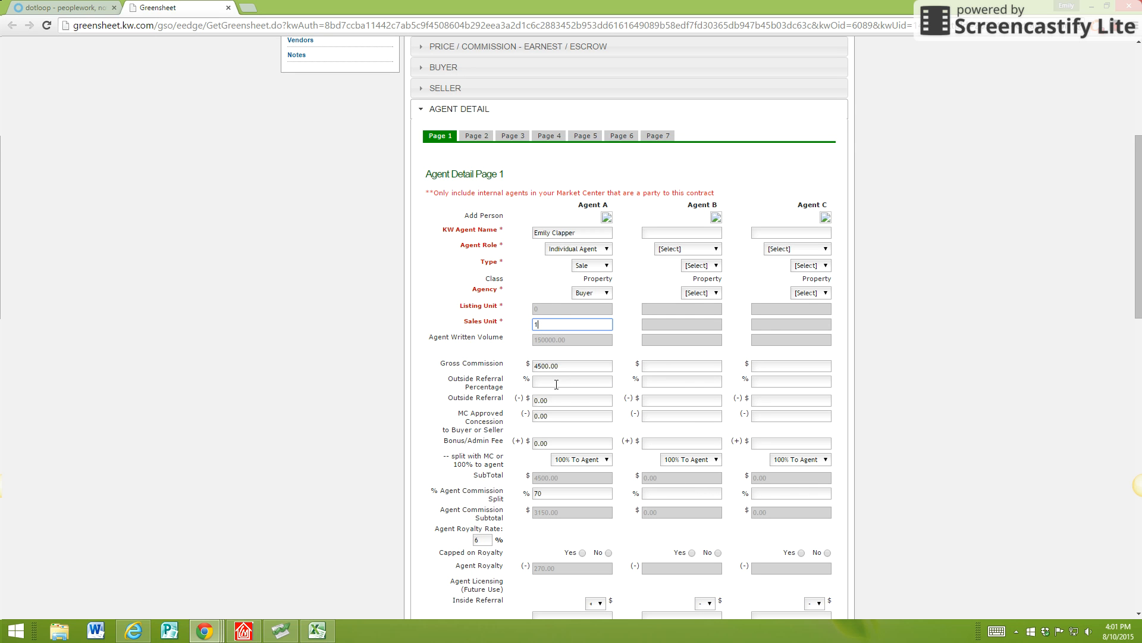
key(Tab)
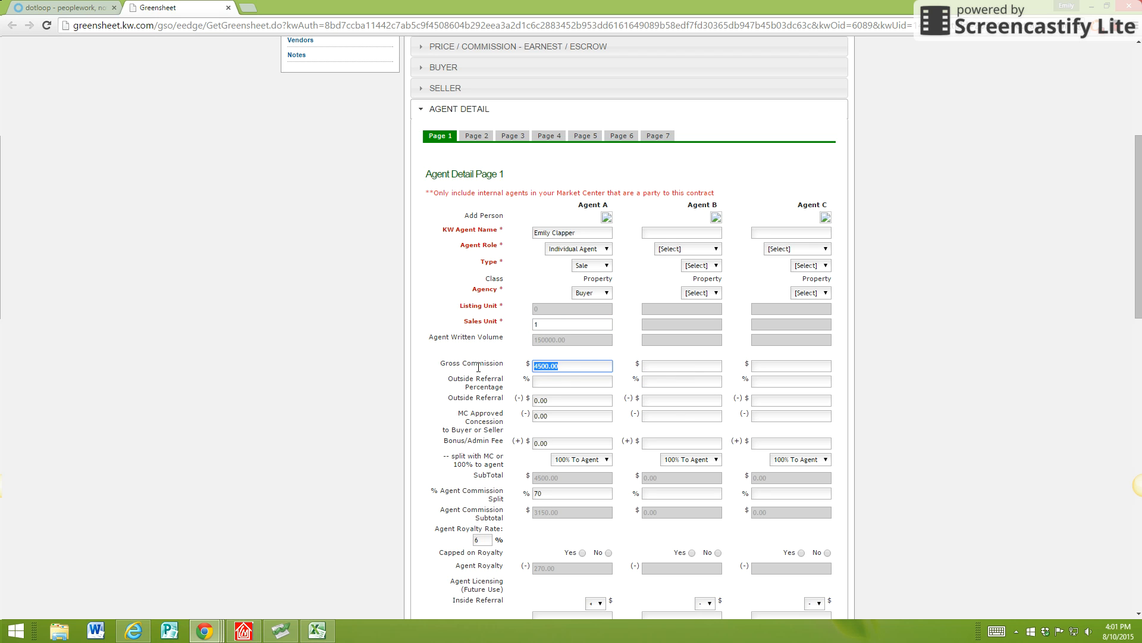
click(575, 369)
- Set the split option for Agent A's bonus/admin fee to Split With MC
scroll(575, 369, down, 1)
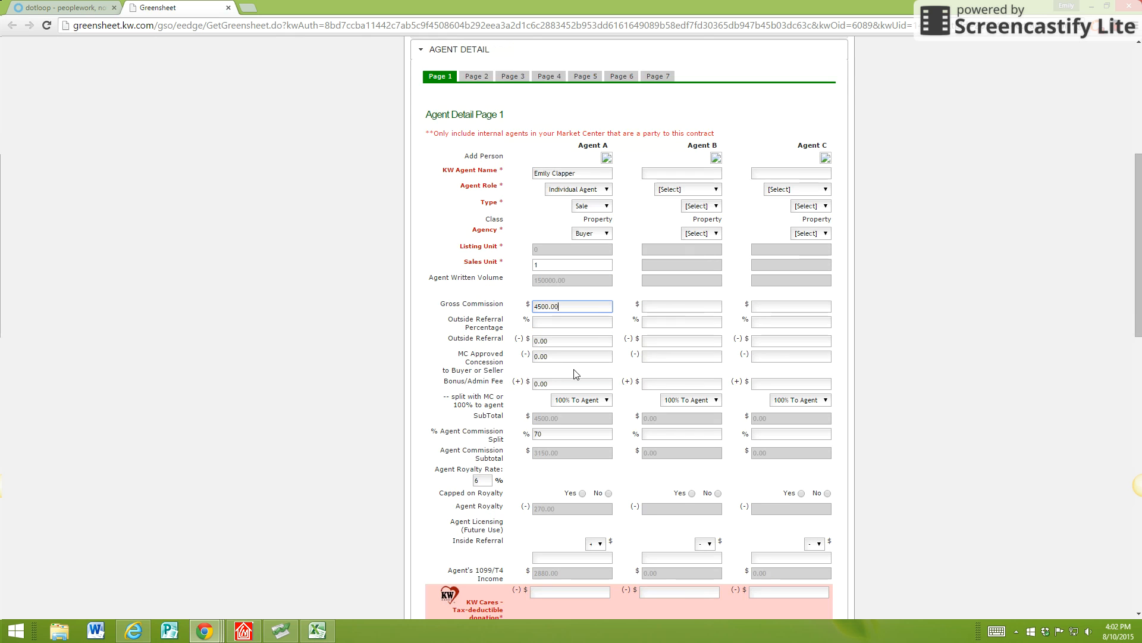
drag(451, 397, 504, 397)
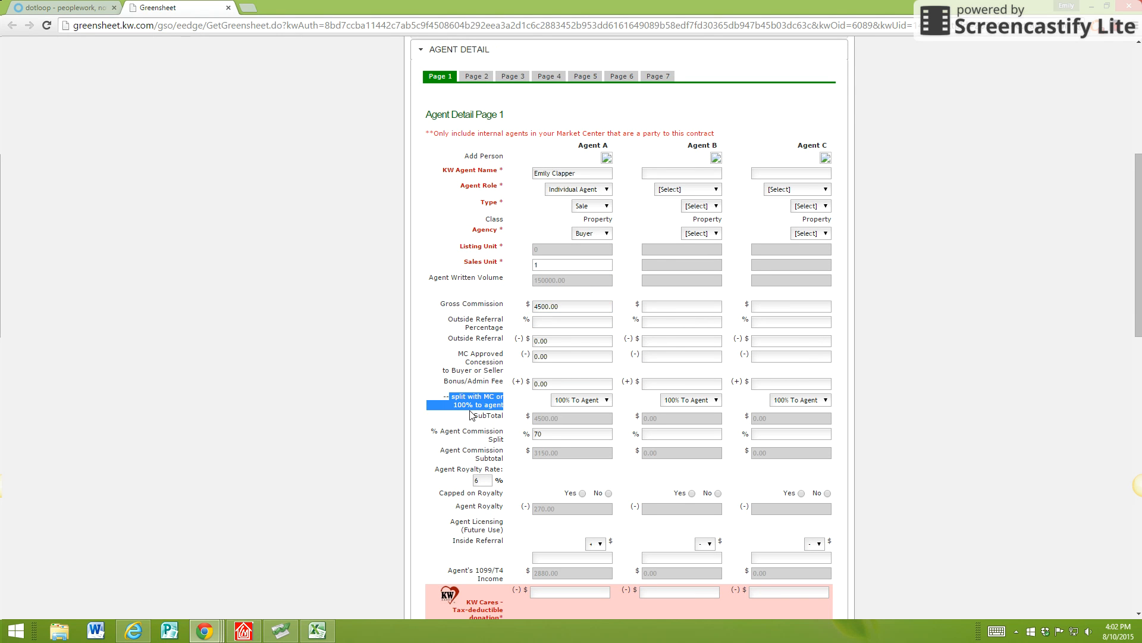
click(510, 404)
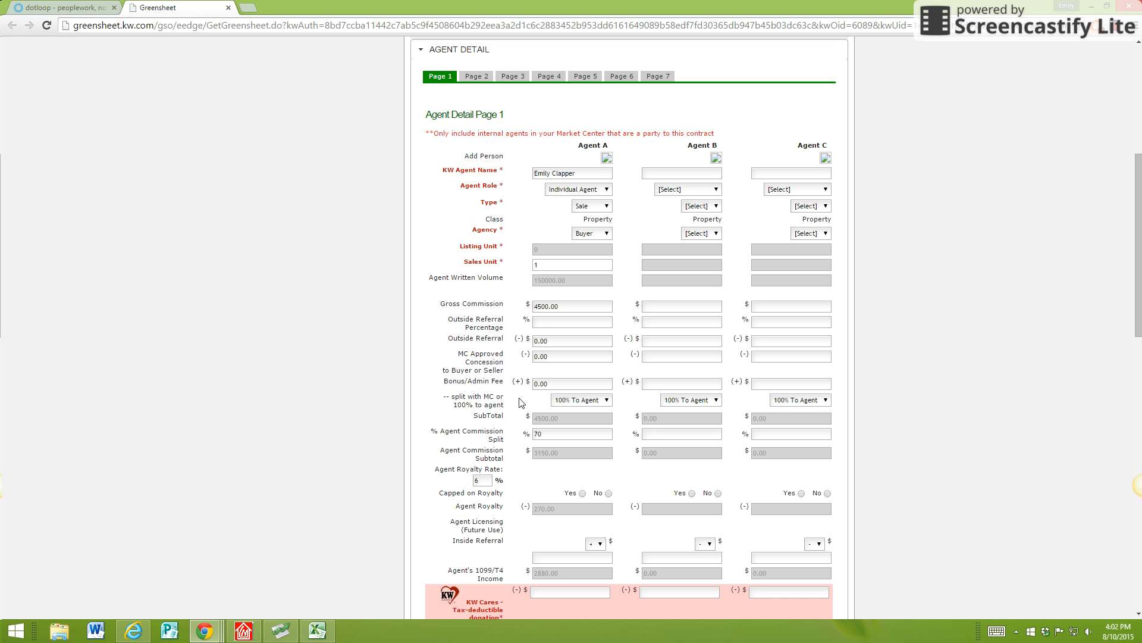
click(589, 400)
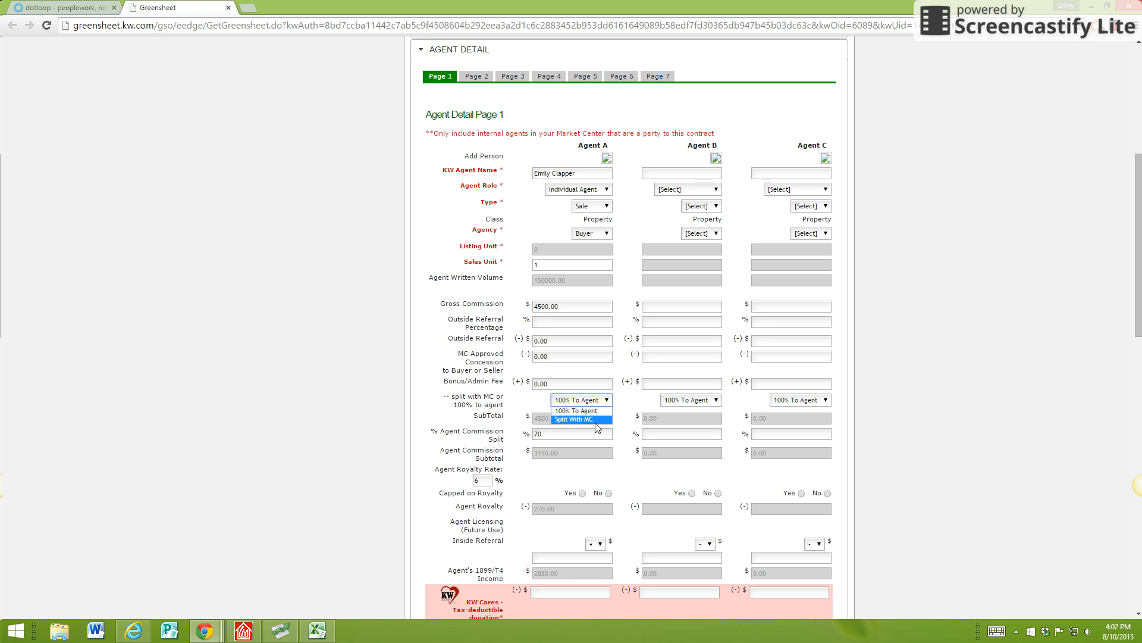
click(593, 420)
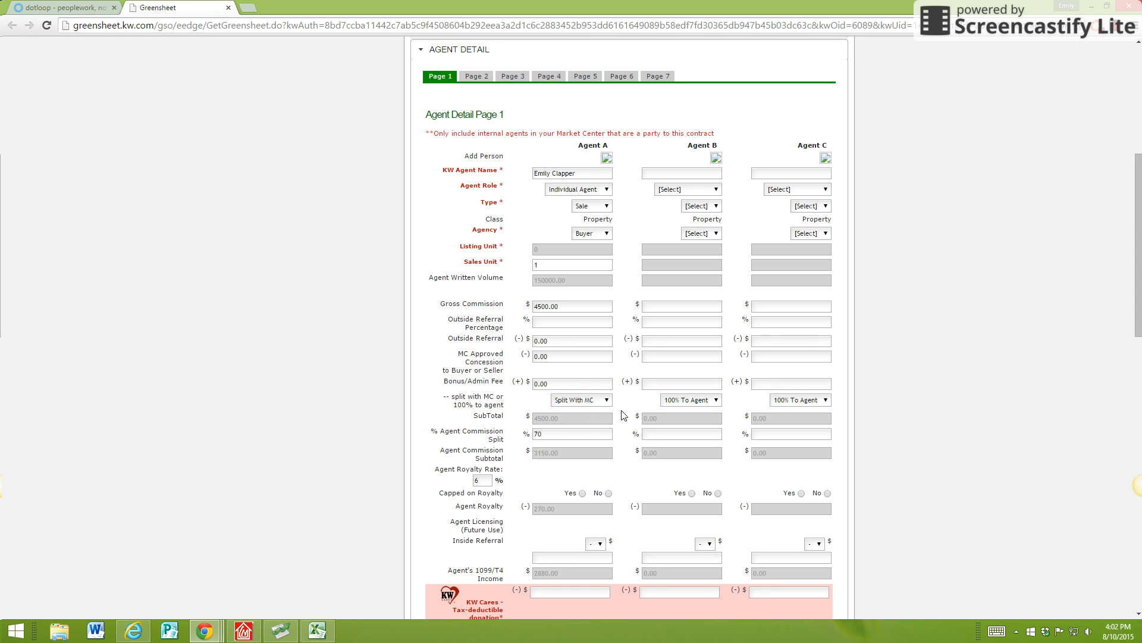
- Mark Agent A as not capped on royalty, keeping the prefilled royalty rate and commission split
scroll(416, 494, down, 1)
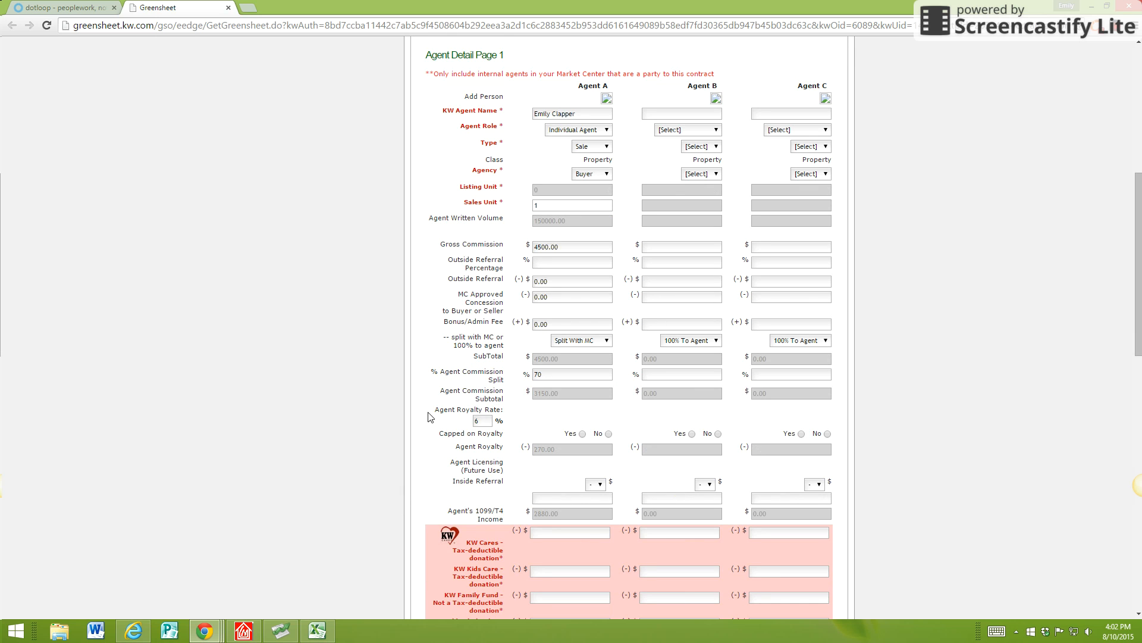
drag(429, 417, 519, 428)
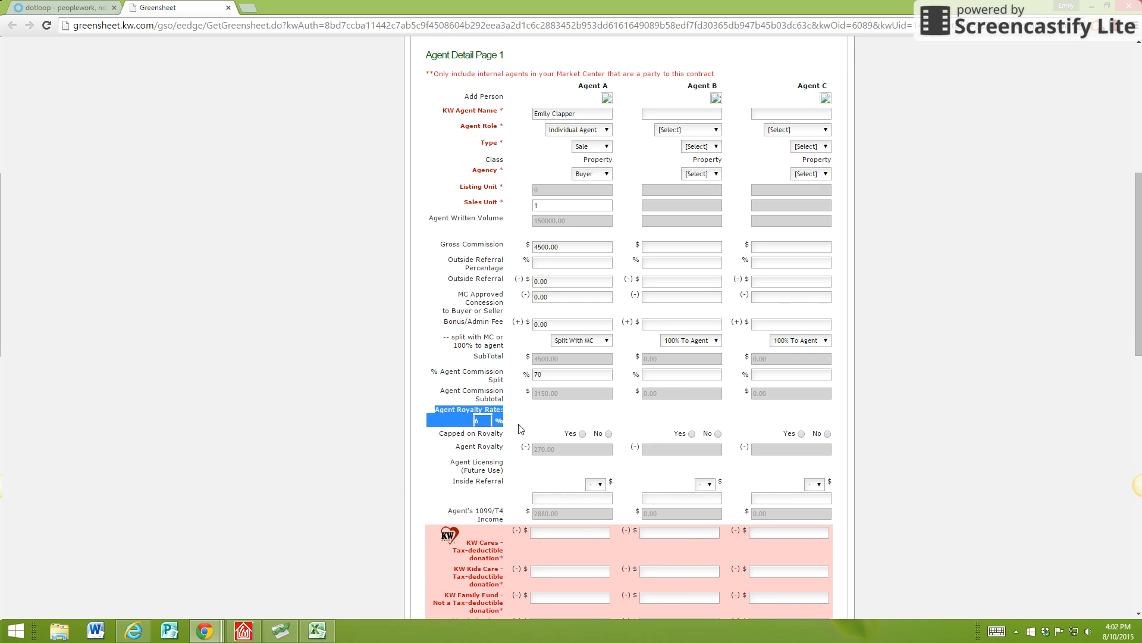
click(520, 428)
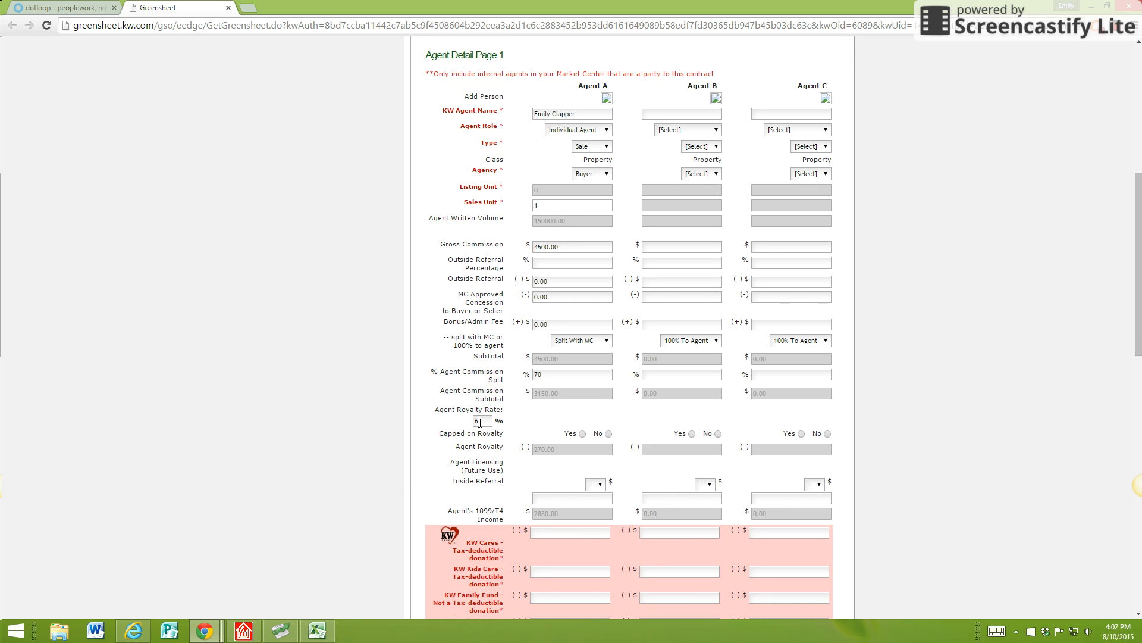
click(608, 433)
double_click(534, 375)
click(536, 433)
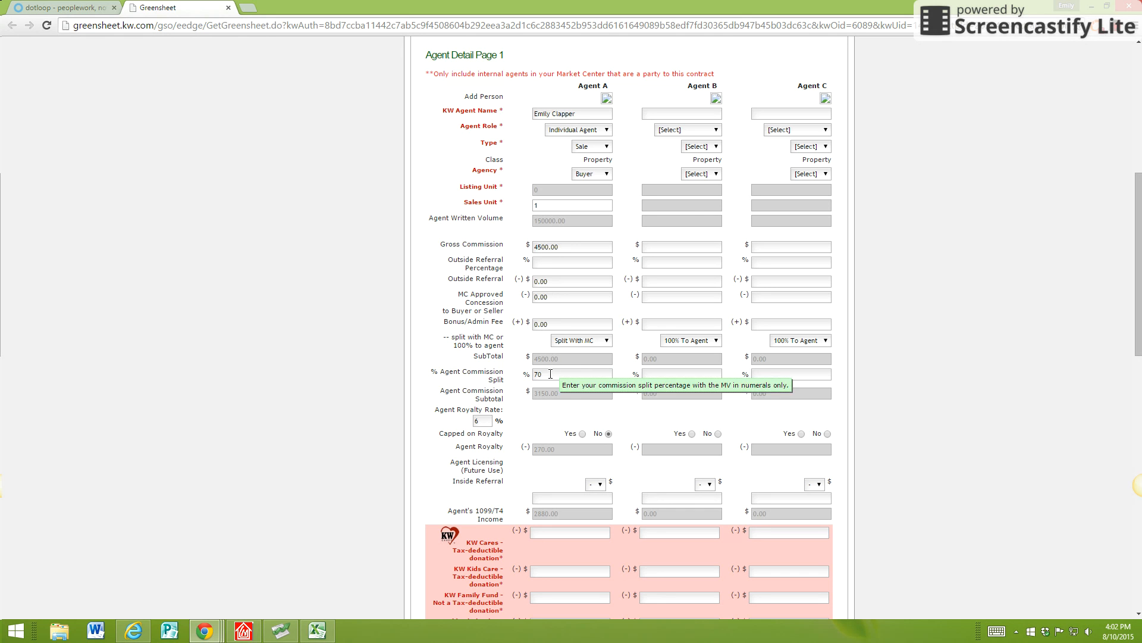
- Enter Agent A's donations: 25.00 to KW Cares, 10.00 to KW Kids Care, 5.00 to KW Family Fund and 5.00 to Bold Scholarship
scroll(562, 410, down, 1)
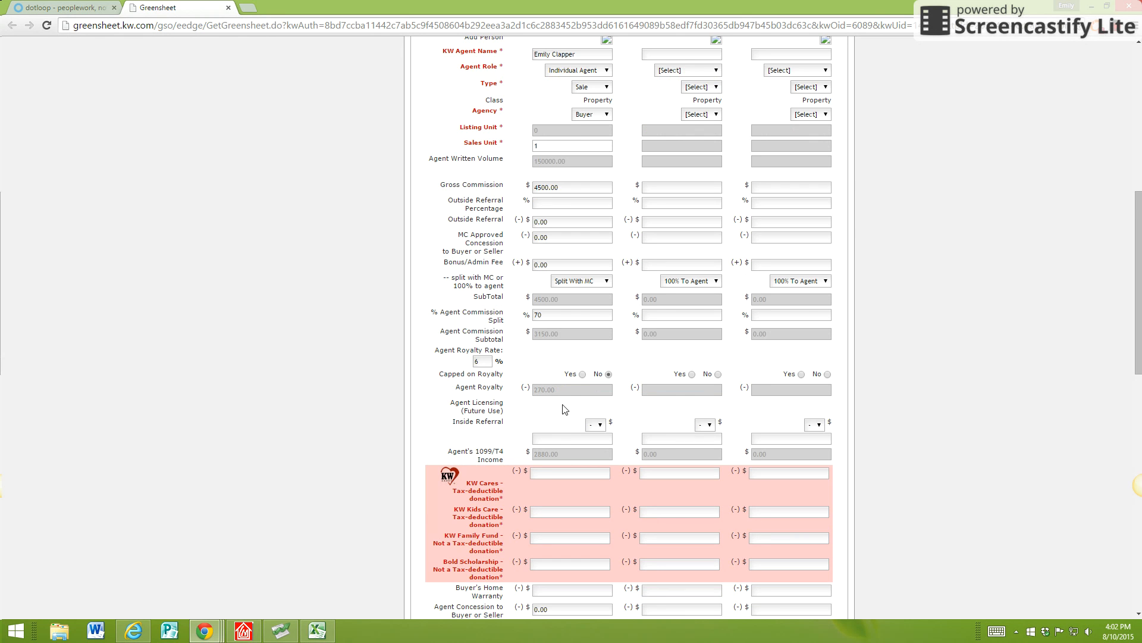
scroll(559, 429, down, 1)
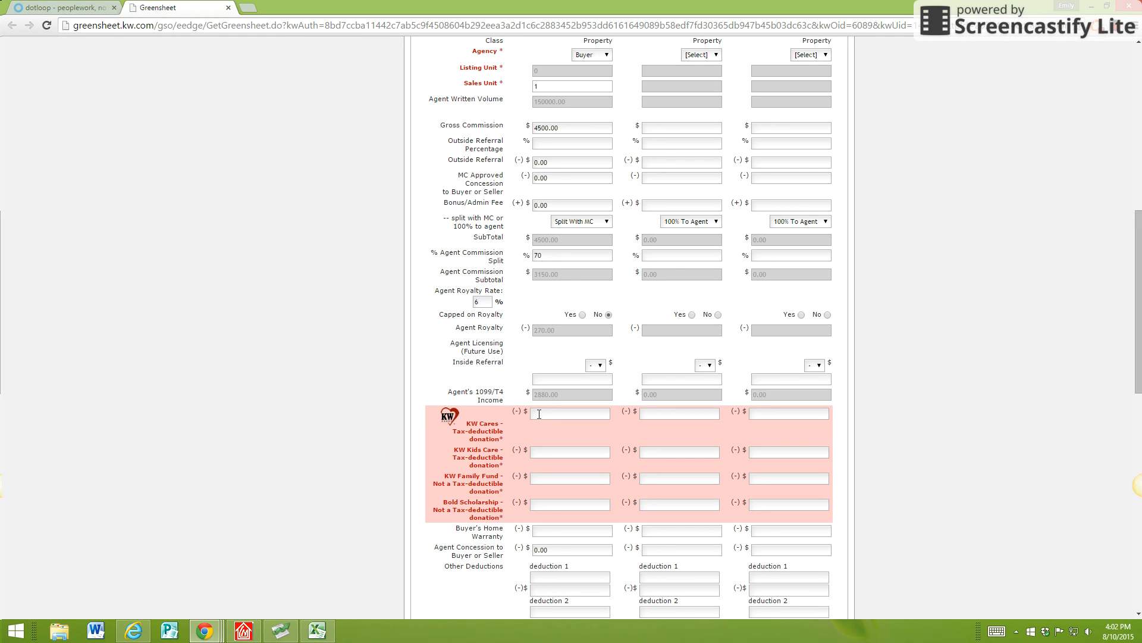
click(538, 414)
text(25.00)
scroll(613, 426, up, 1)
click(582, 511)
text(10)
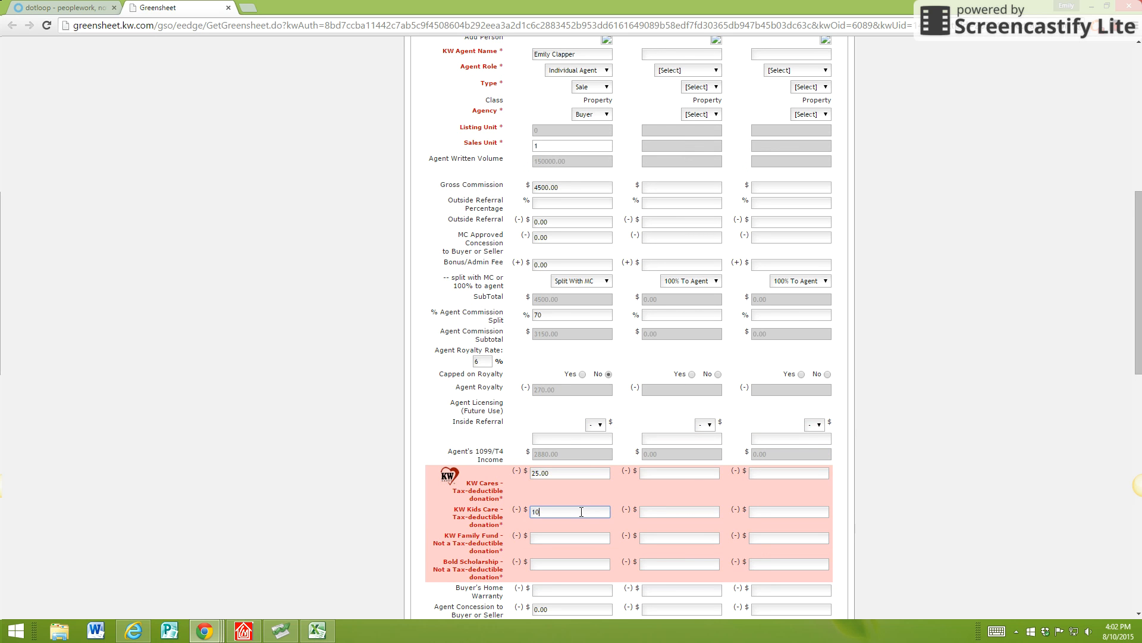
text(.00)
click(557, 538)
text(5.00)
click(537, 564)
text(5.00)
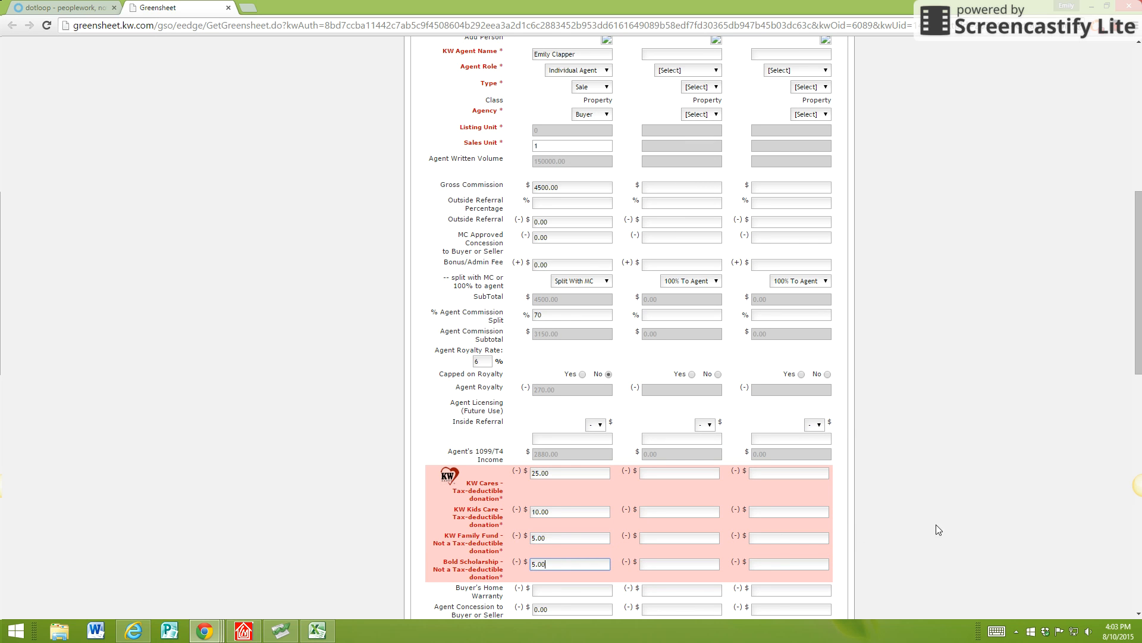
click(937, 524)
- Examine Agent A's donation and other deduction fields against the gross commission
scroll(873, 523, down, 2)
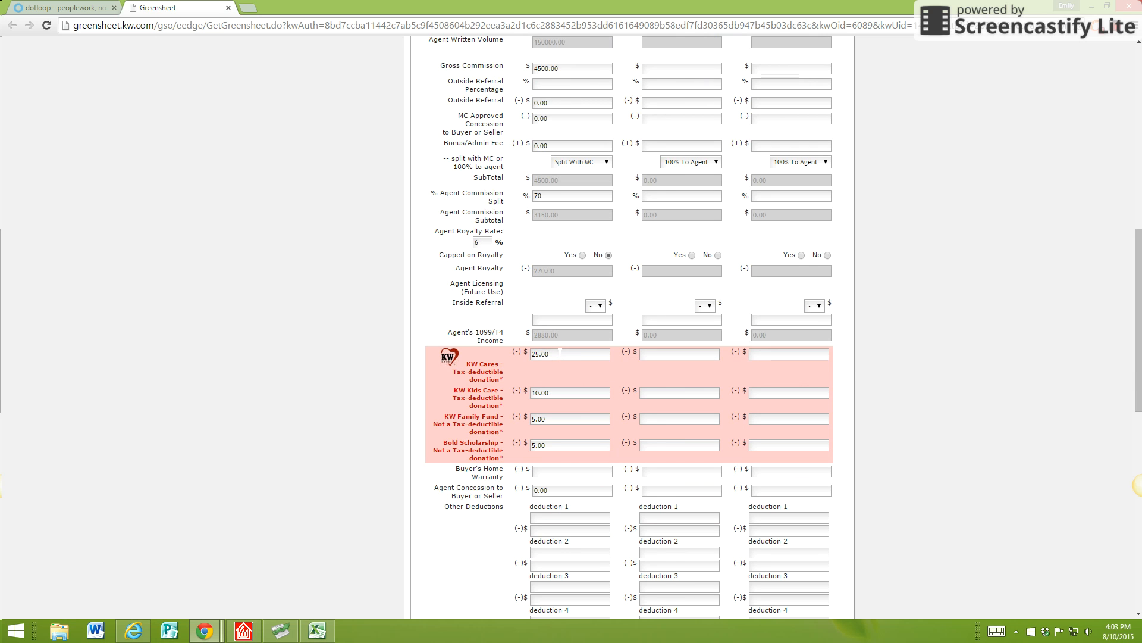
scroll(587, 378, down, 1)
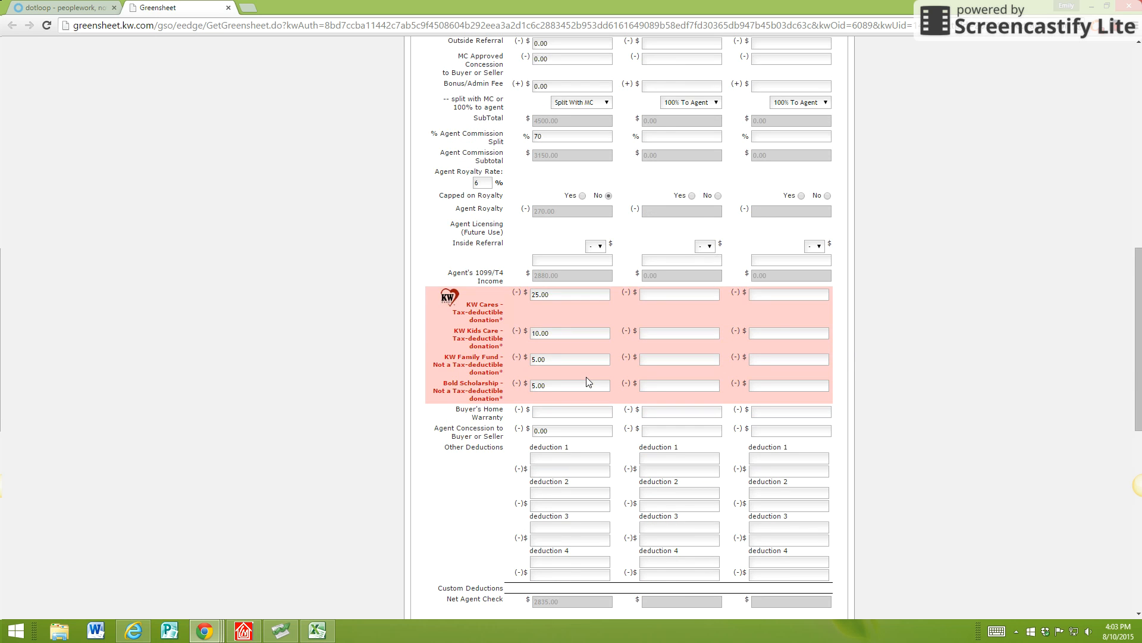
scroll(586, 375, down, 1)
scroll(583, 364, down, 1)
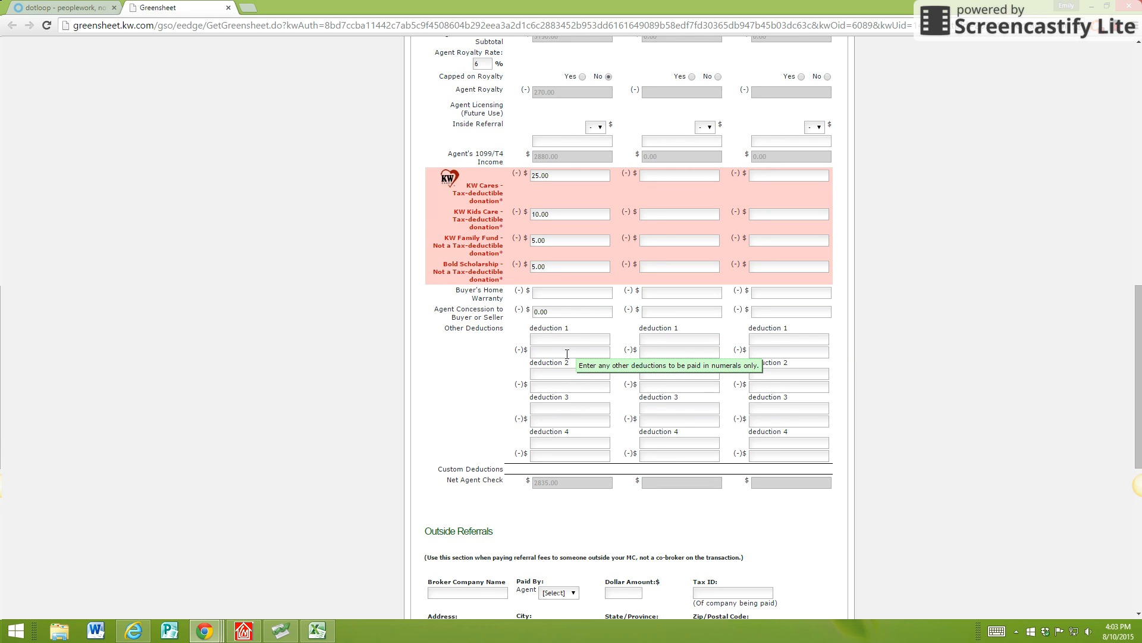
click(561, 343)
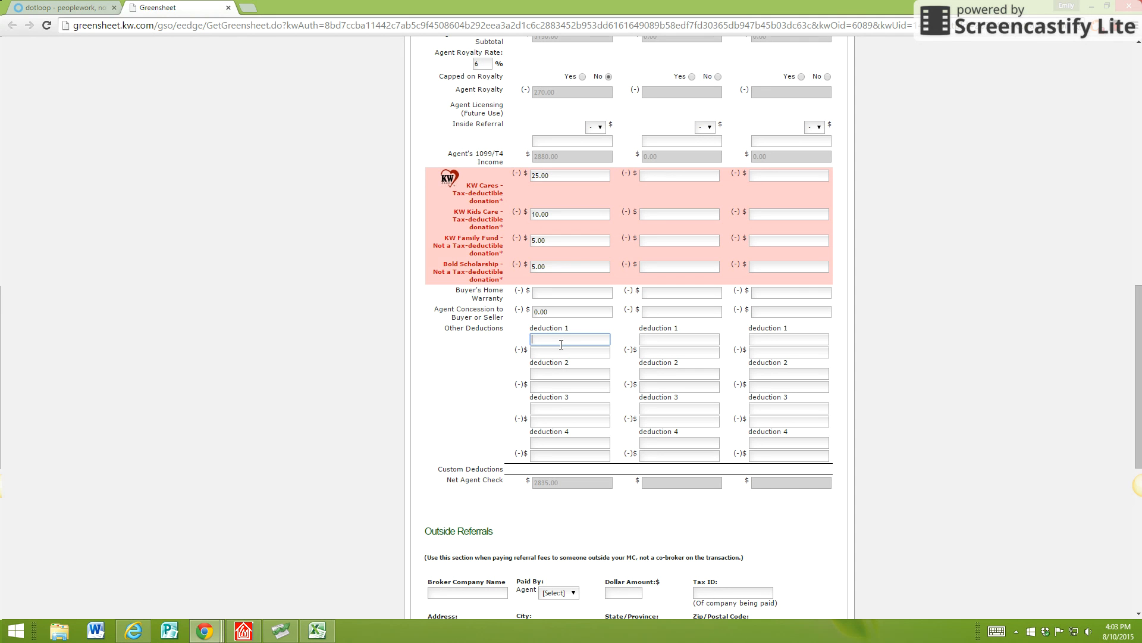
scroll(561, 344, up, 7)
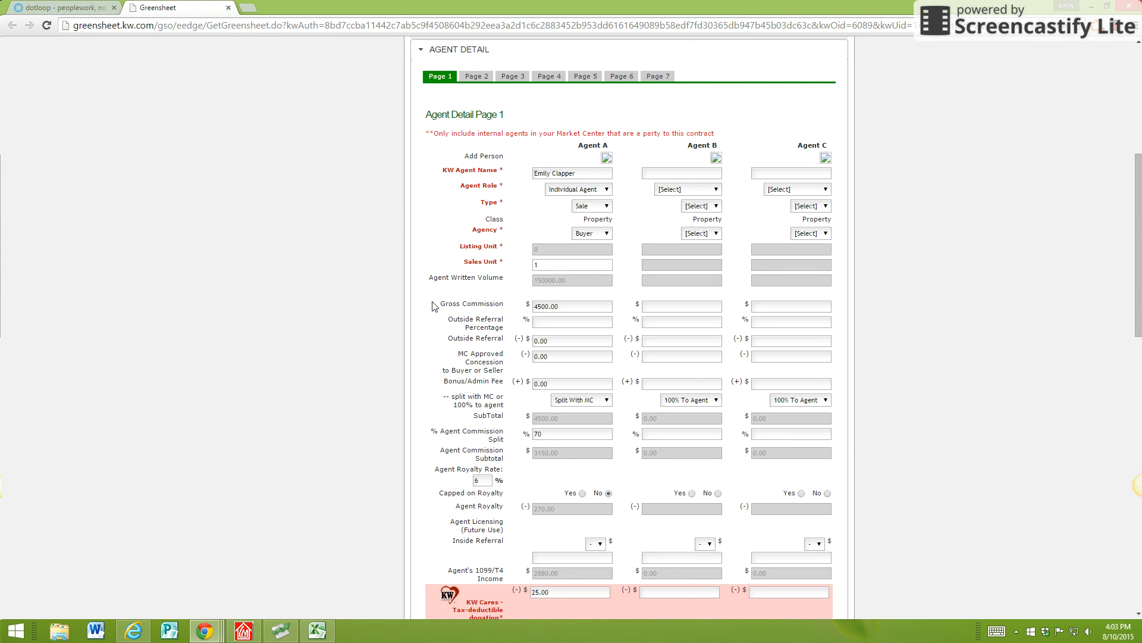
drag(438, 306, 546, 305)
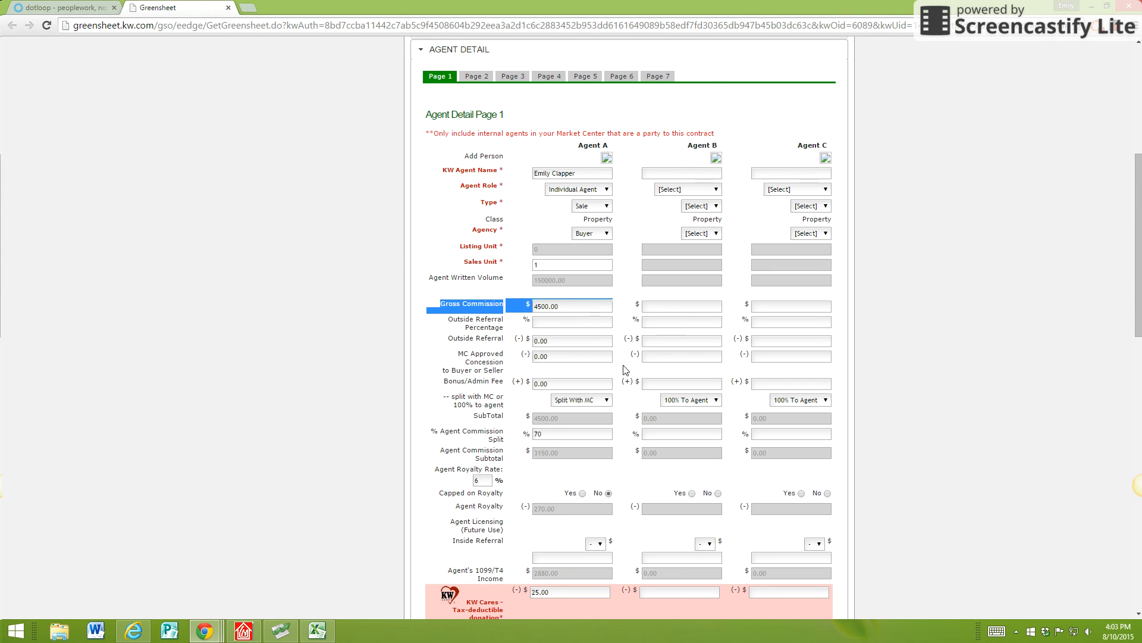
scroll(613, 369, down, 8)
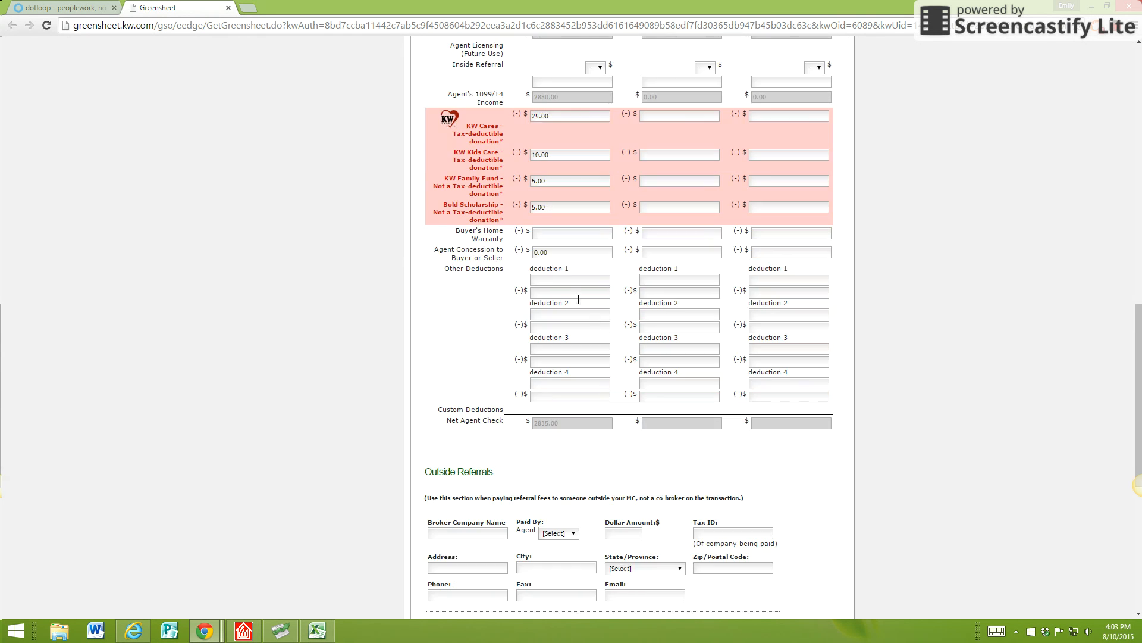
- Add a first other deduction for Agent A named Trans Fee with an amount of 299
click(567, 280)
text(Trans Fee)
click(579, 291)
text(299)
click(495, 348)
click(574, 348)
click(566, 426)
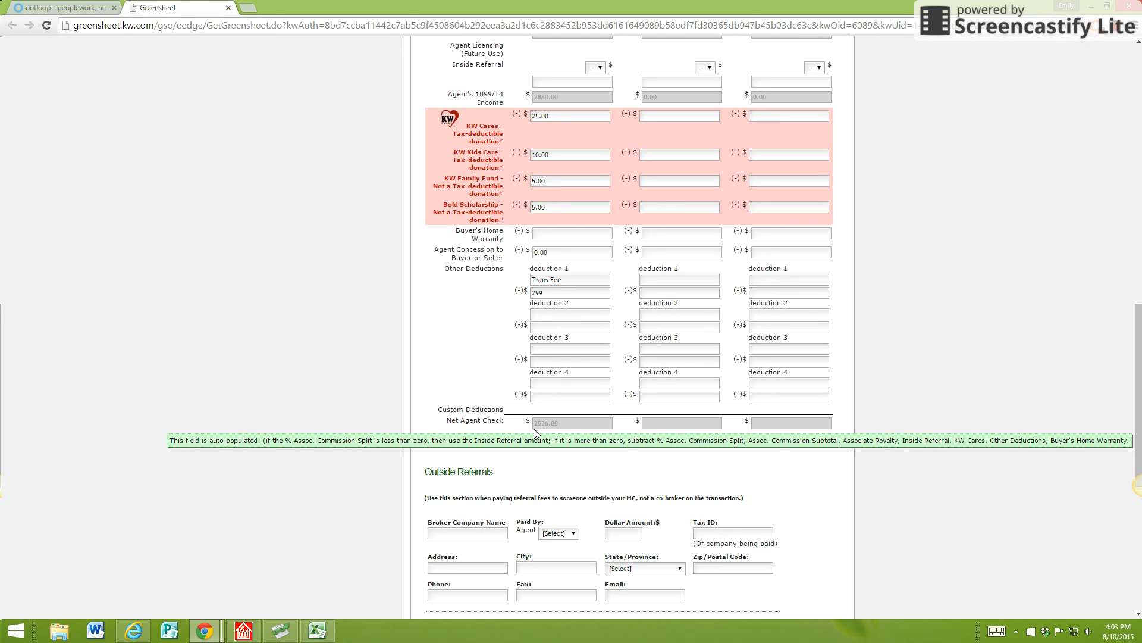
- Examine Agent A's net agent check against the gross commission, royalty, donations and other deductions
drag(446, 421, 503, 420)
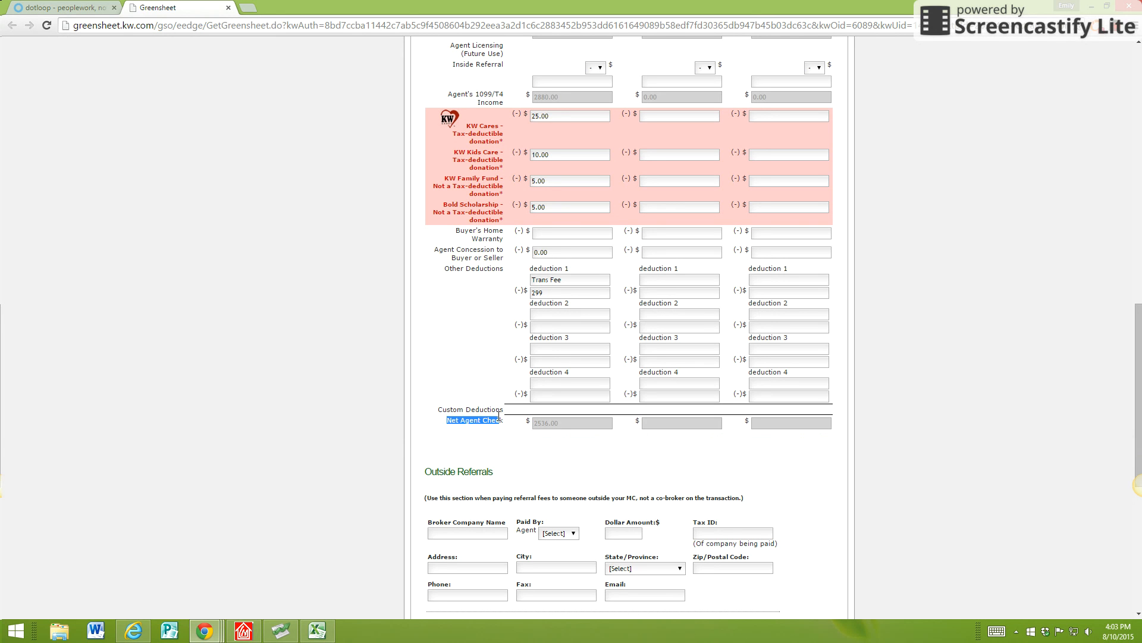
click(501, 440)
mouse_move(598, 430)
scroll(594, 428, up, 4)
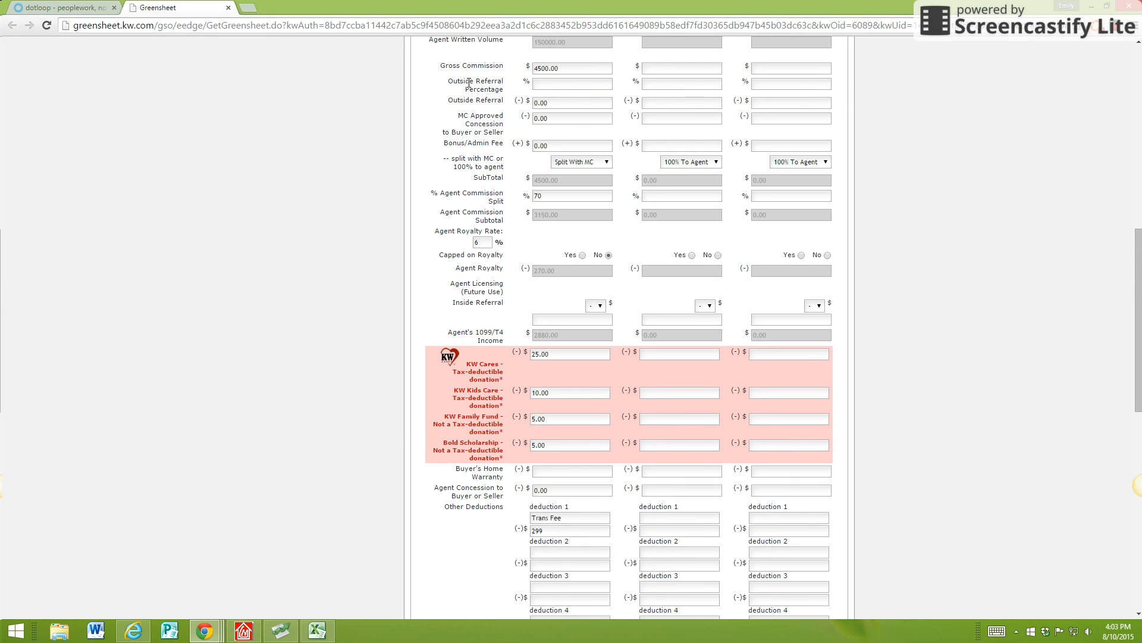
scroll(462, 222, down, 1)
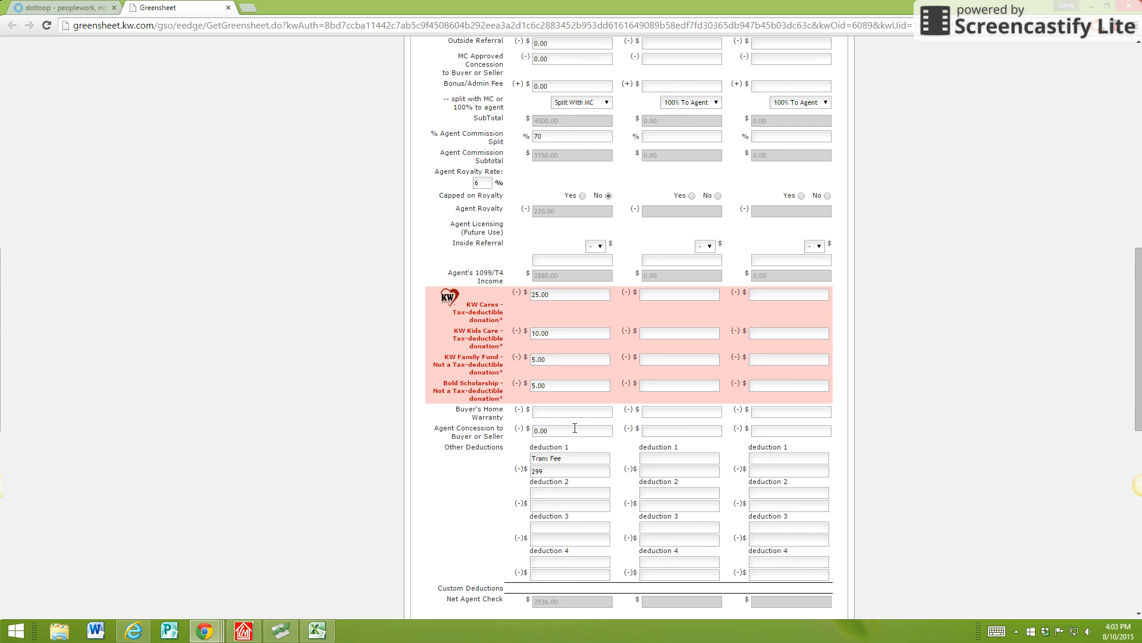
scroll(574, 428, down, 1)
scroll(575, 428, down, 3)
scroll(575, 431, up, 1)
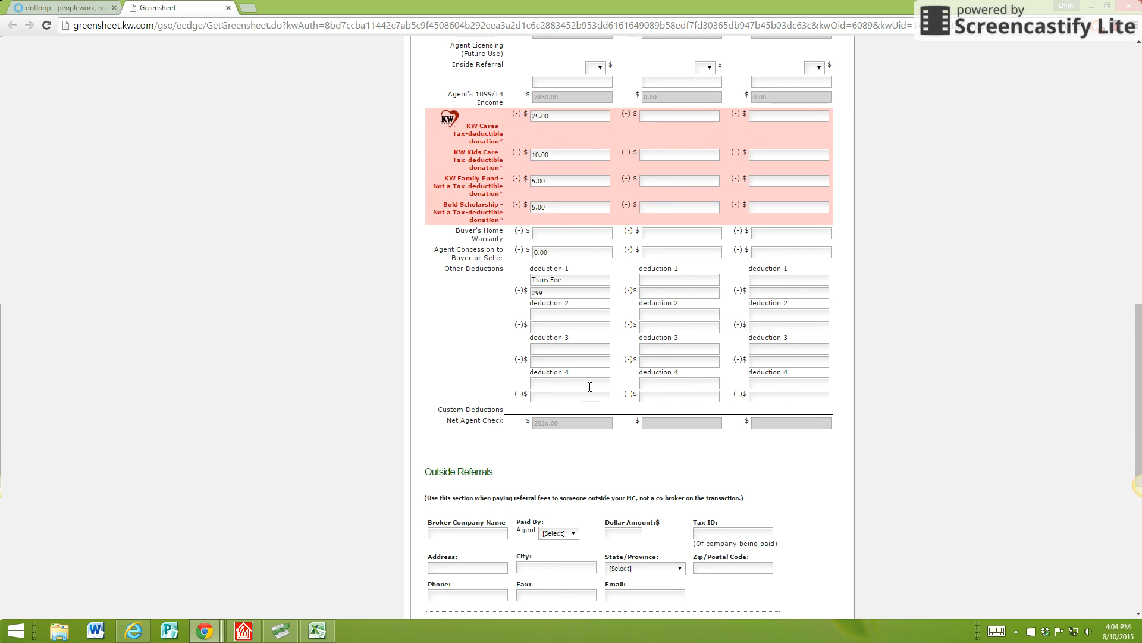
- Leave the Outside Referrals fields blank and advance from Agent Detail to the Co-Broker section
scroll(583, 303, down, 4)
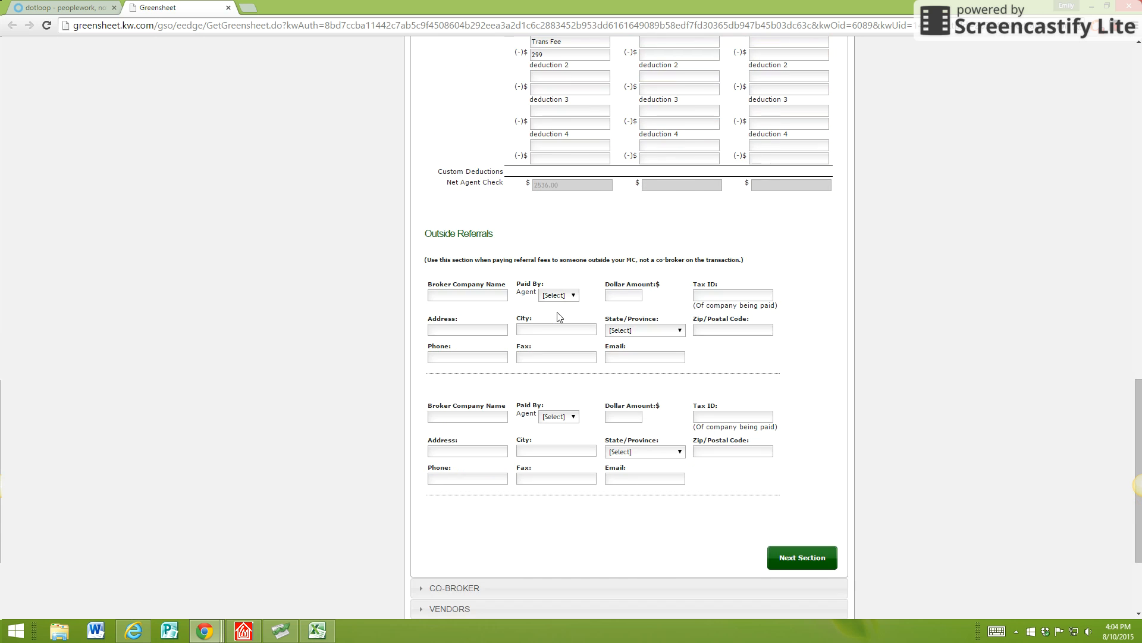
scroll(534, 289, down, 2)
click(806, 466)
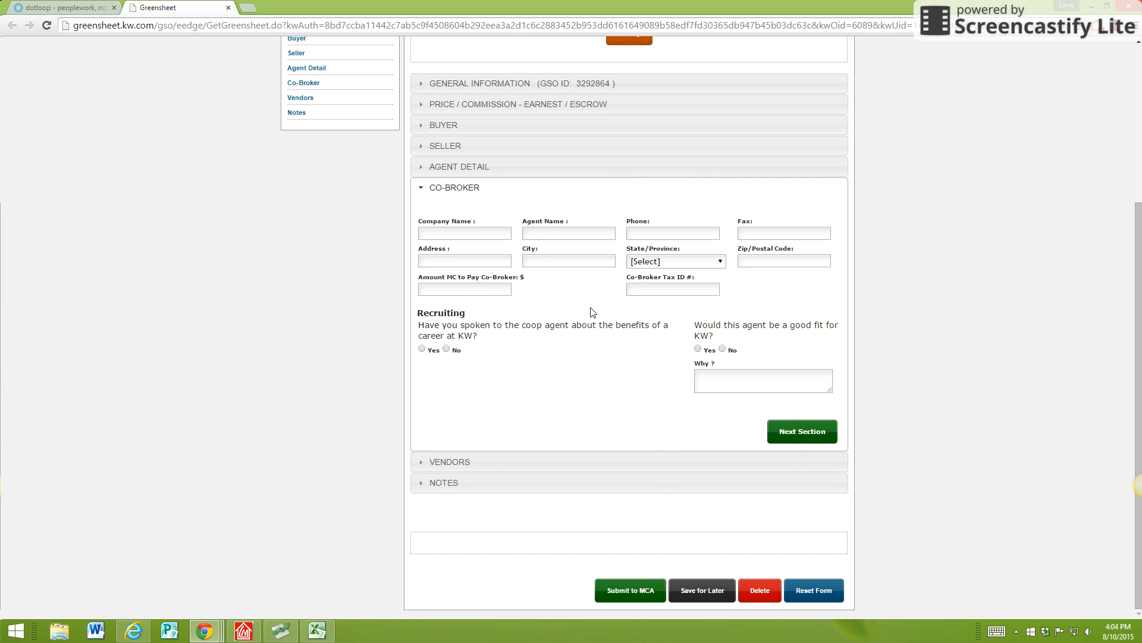
- Review the Co-Broker contact fields and recruiting question, leave them blank and continue to the Vendors section
click(499, 233)
click(564, 237)
click(644, 237)
drag(479, 338, 415, 325)
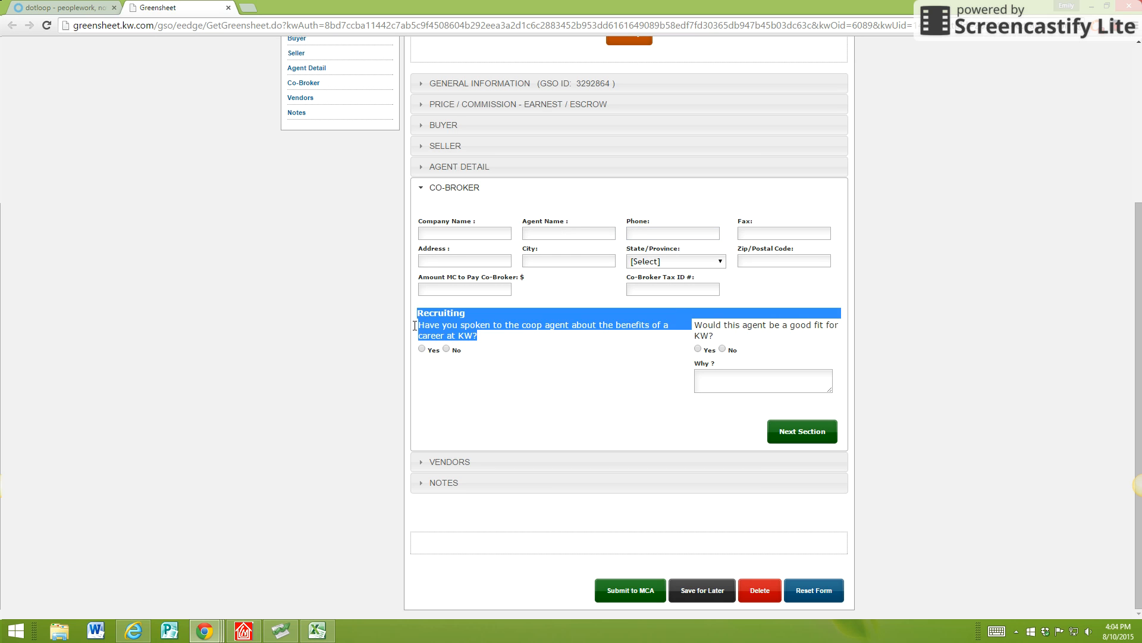
click(503, 346)
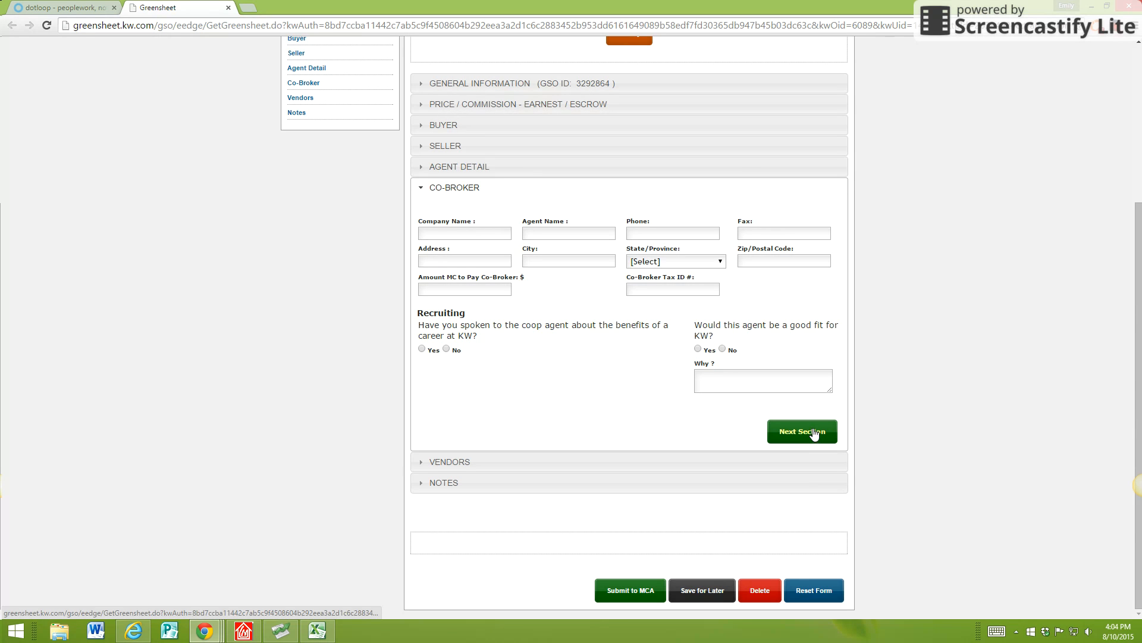
click(814, 435)
- Leave the Vendors section blank, continue to Notes and enter a short appreciation message naming a colleague
scroll(553, 178, down, 1)
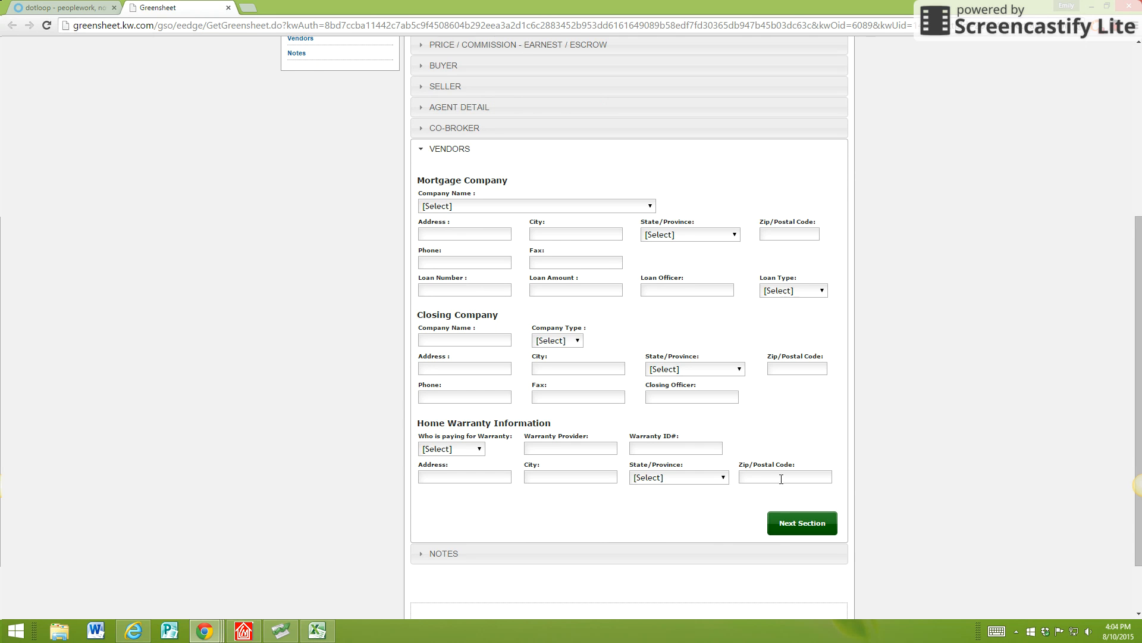
click(788, 535)
click(487, 380)
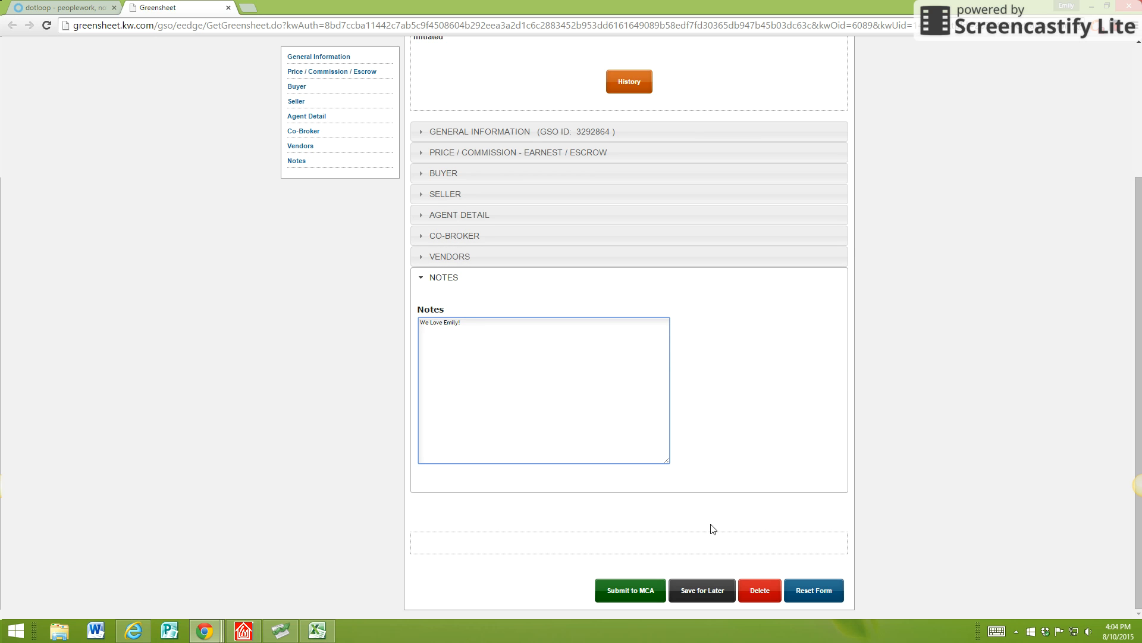
- Submit the greensheet to the MCA, choosing to manage the paperwork as normal instead of uploading documents
click(625, 591)
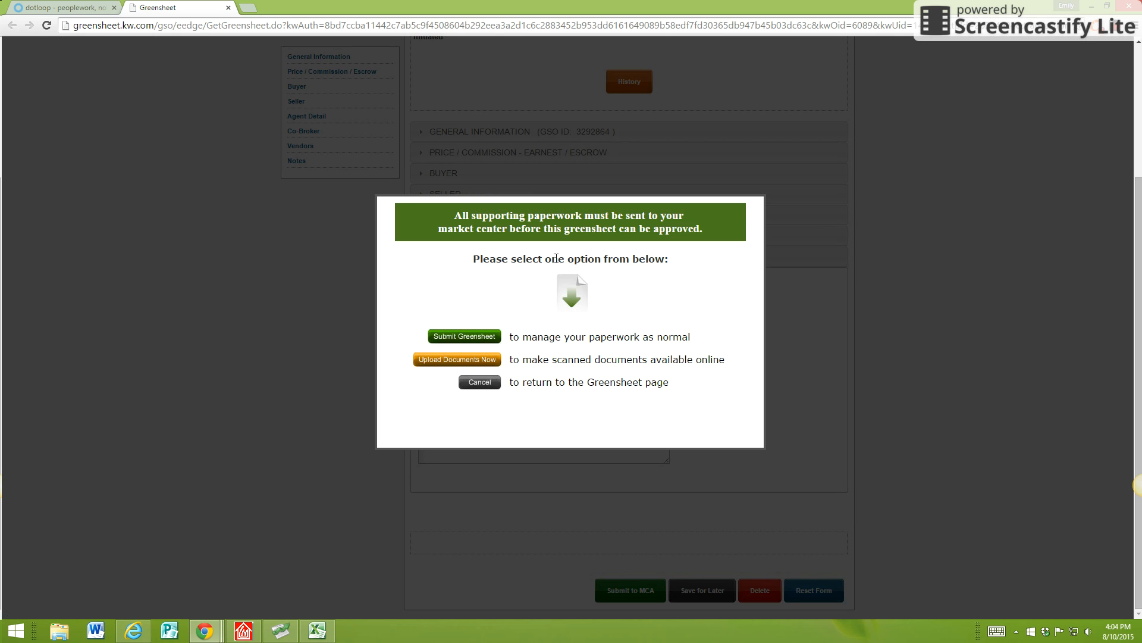
click(483, 337)
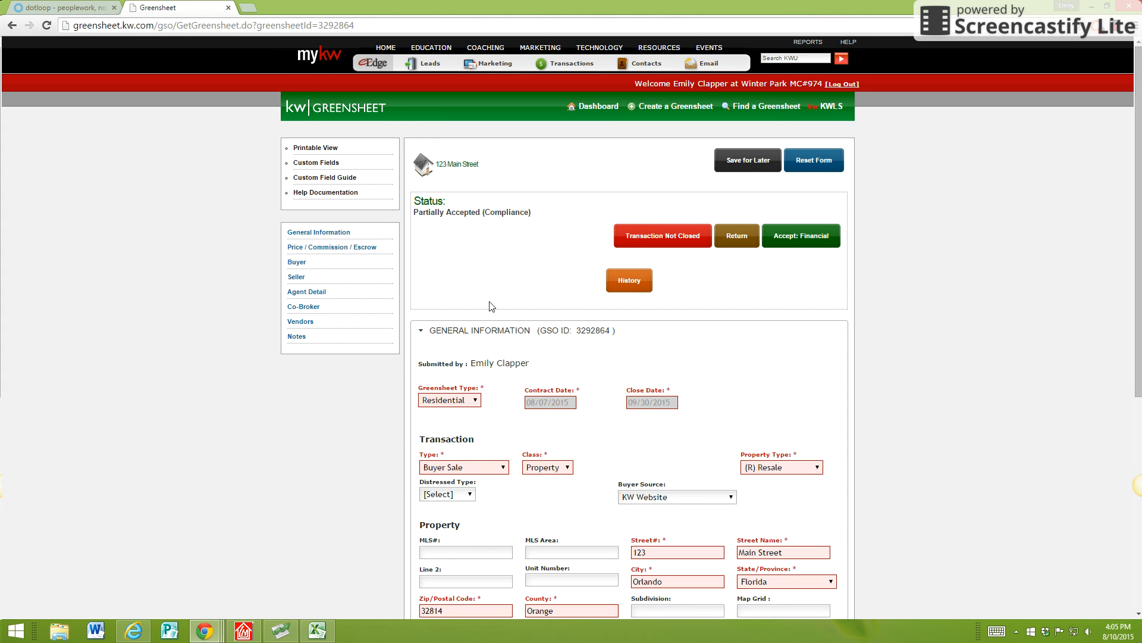
- Look back at the 123 Main Street - Test loop in dotloop and return to the submitted greensheet
click(71, 7)
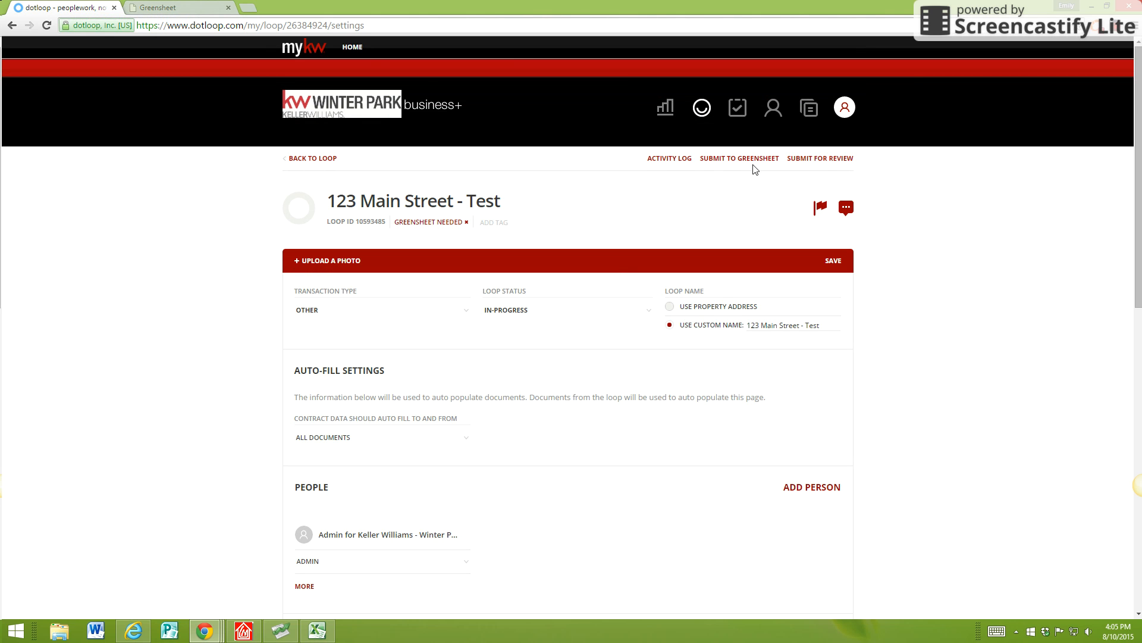
click(190, 9)
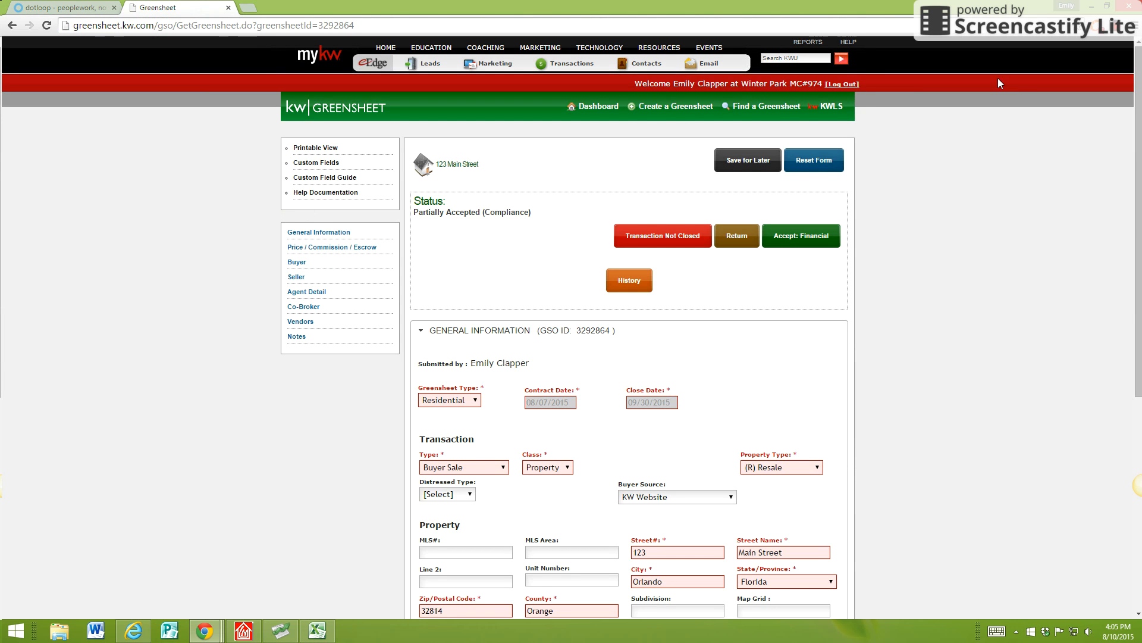